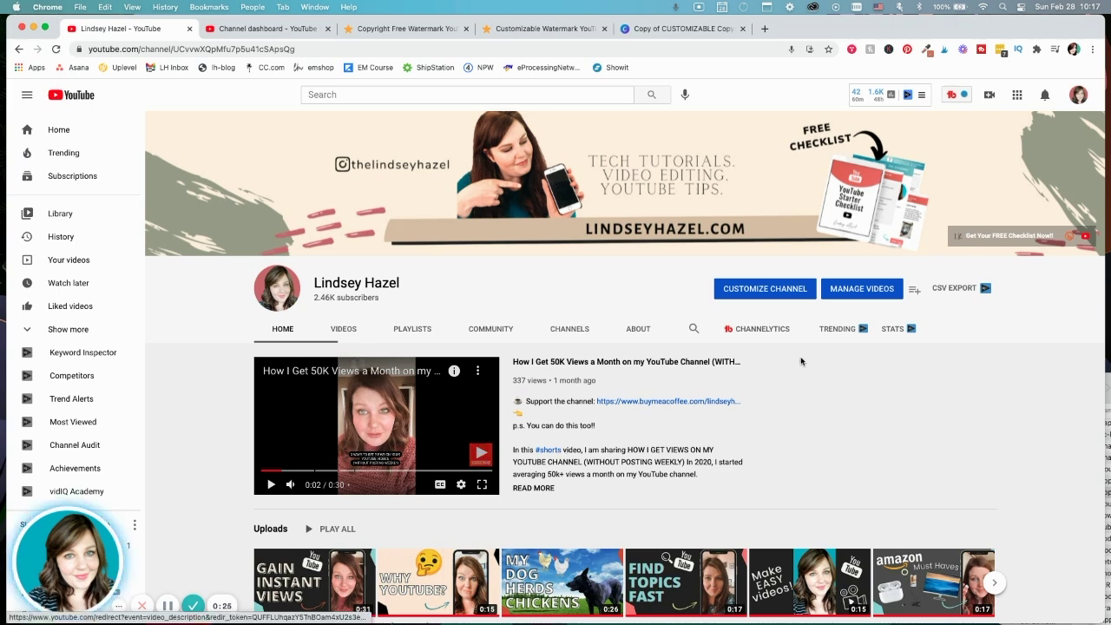
- Switch to YouTube Studio and open the Branding settings of the channel customization
click(1079, 95)
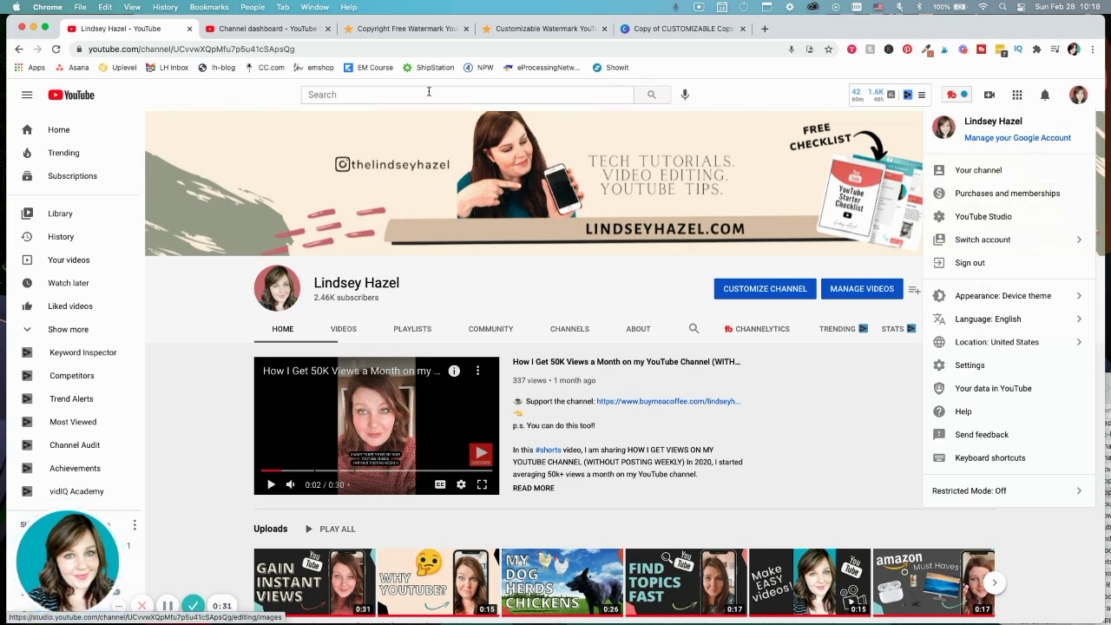
click(299, 30)
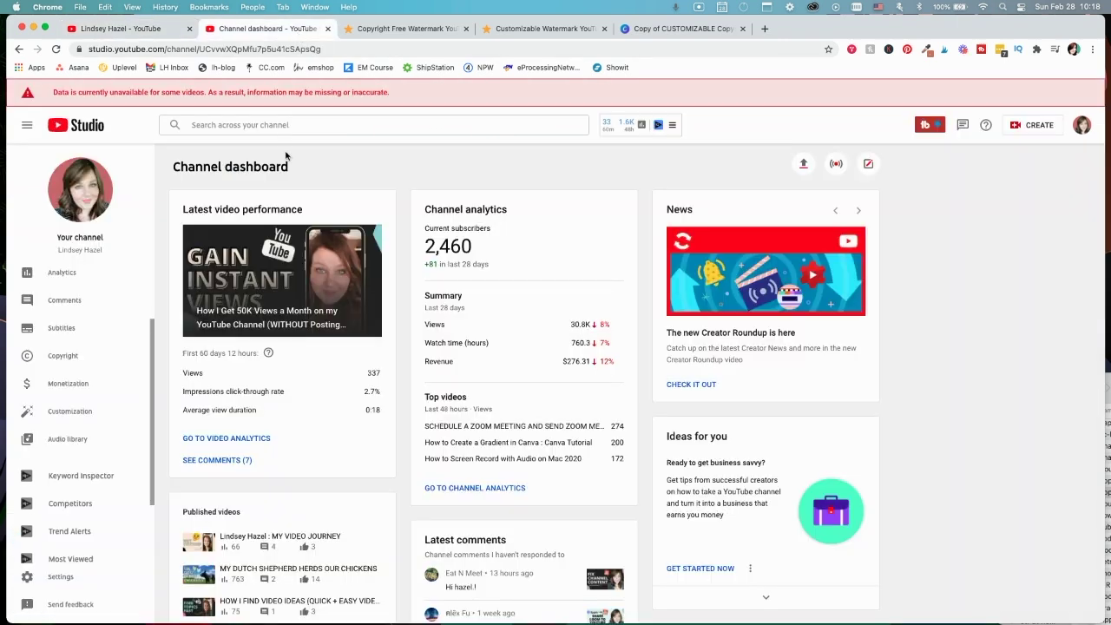
scroll(98, 307, down, 3)
scroll(99, 307, down, 2)
click(93, 318)
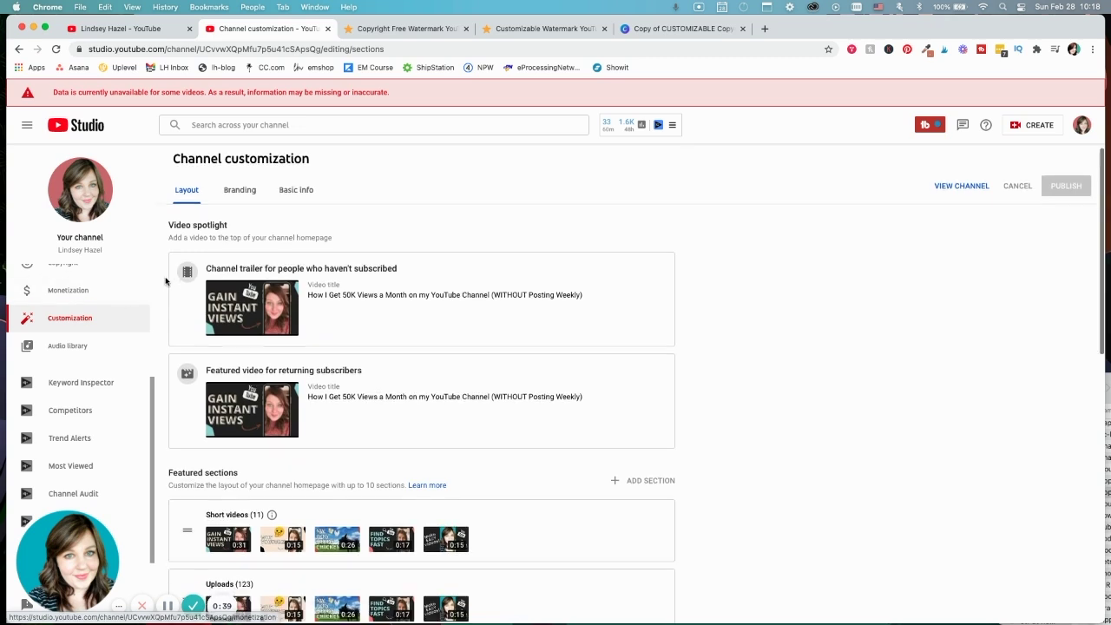
scroll(199, 217, down, 1)
click(235, 170)
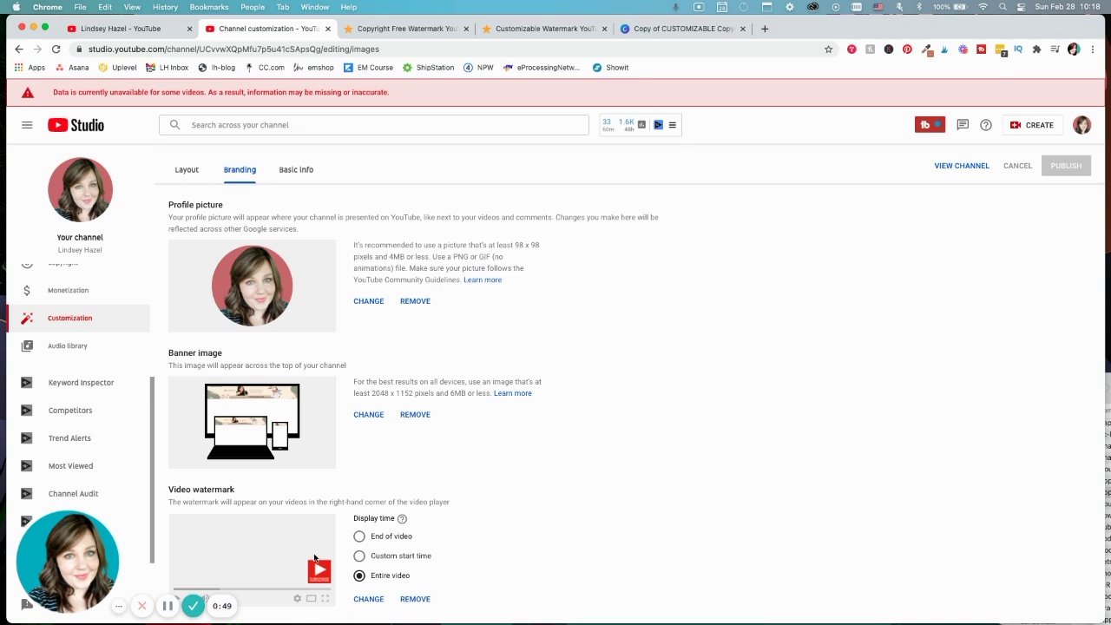
- Remove the current video watermark and upload the red SUBSCRIBE play-button image in its place, accepting the crop
click(415, 599)
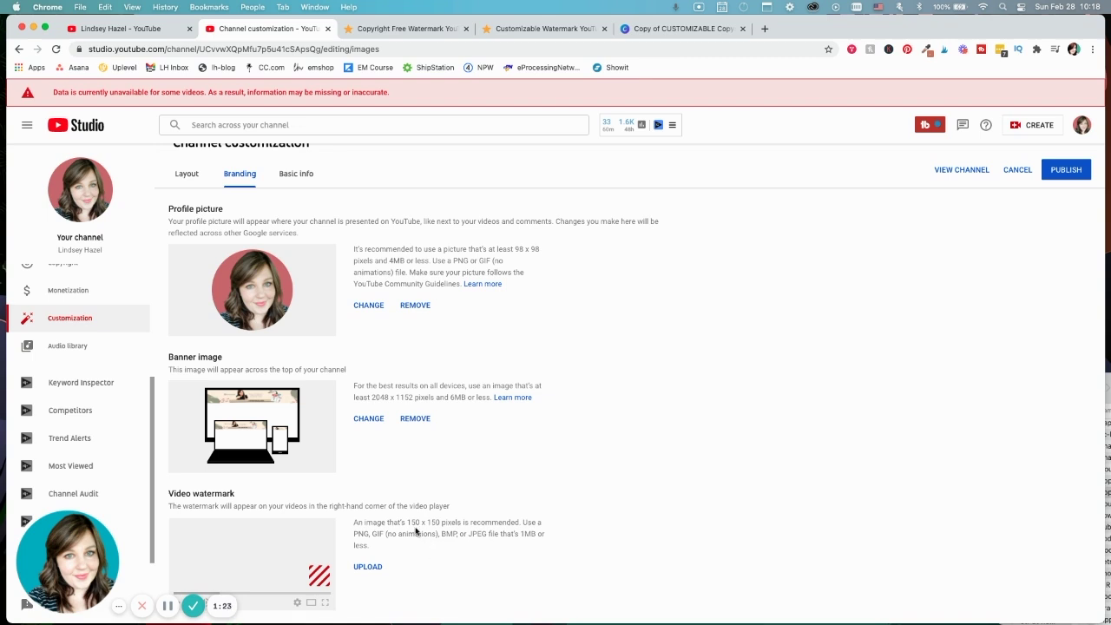
click(369, 570)
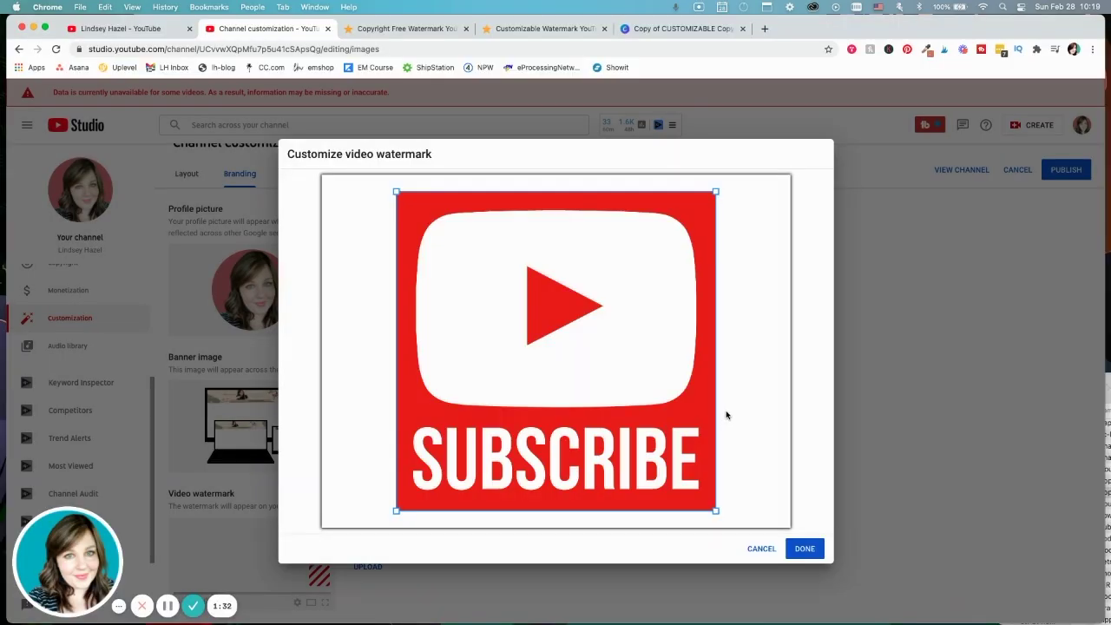
drag(717, 512, 682, 516)
click(799, 550)
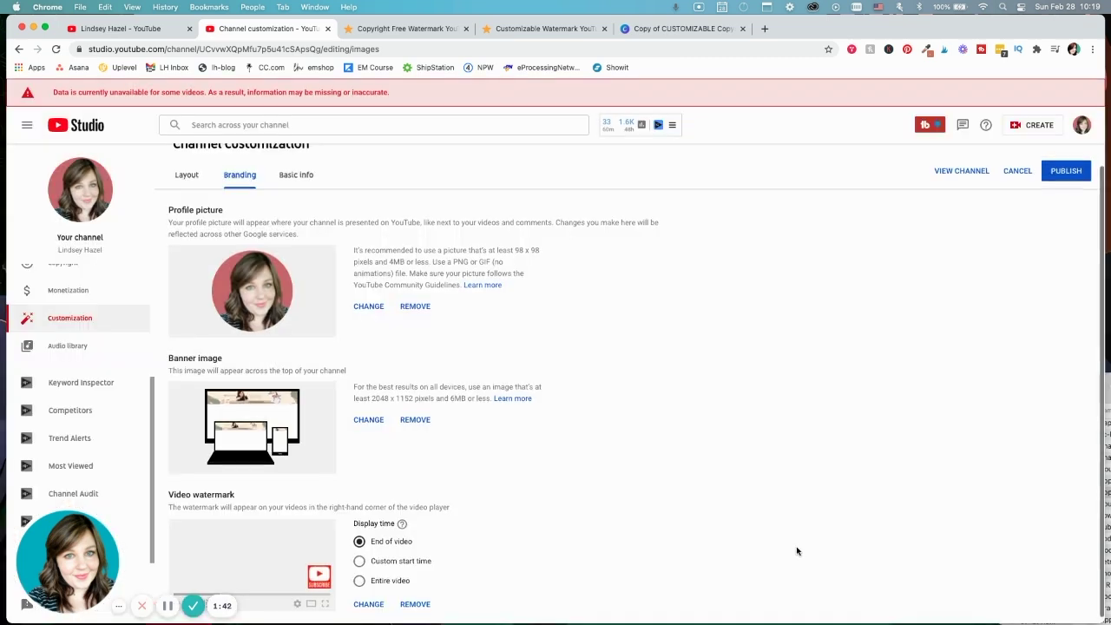
- Set the video watermark's display time to Entire video and publish the branding changes
scroll(565, 529, down, 1)
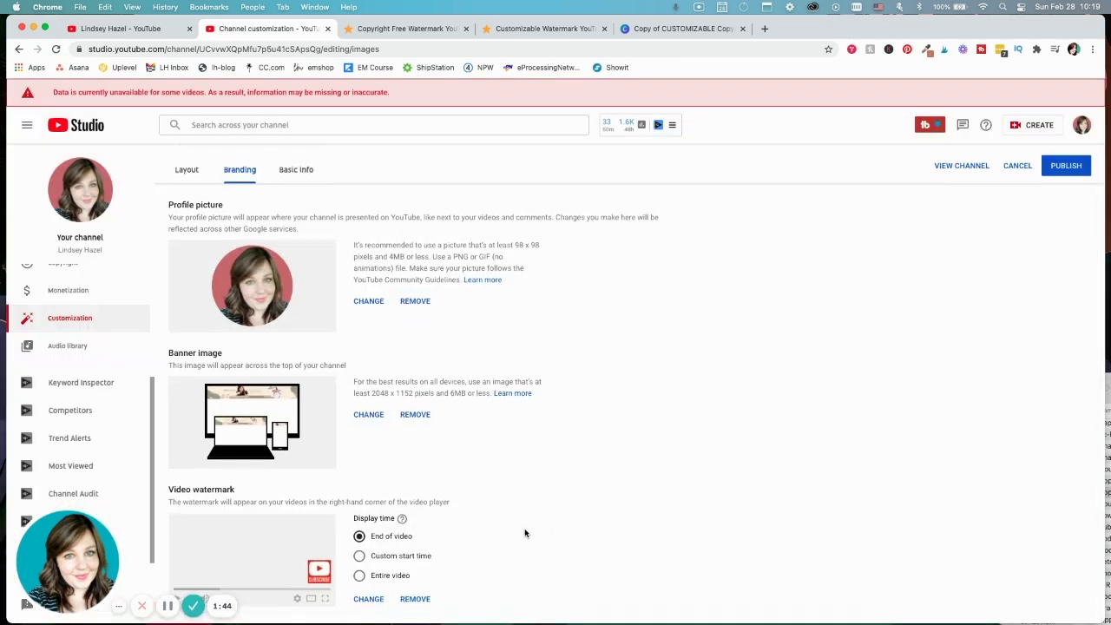
scroll(395, 547, up, 1)
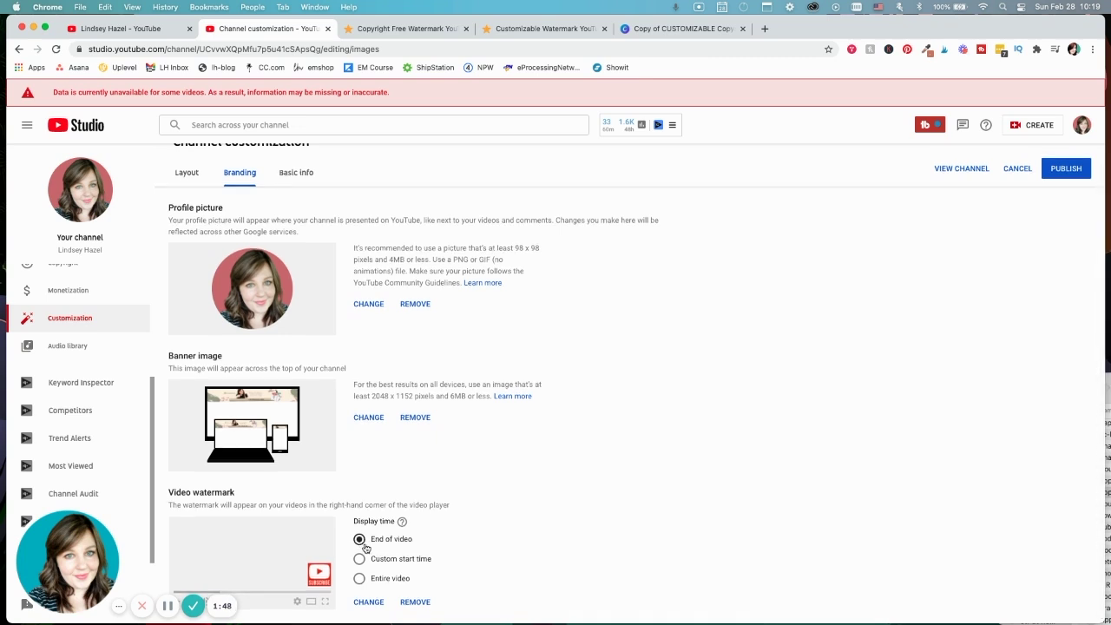
click(359, 581)
click(1063, 170)
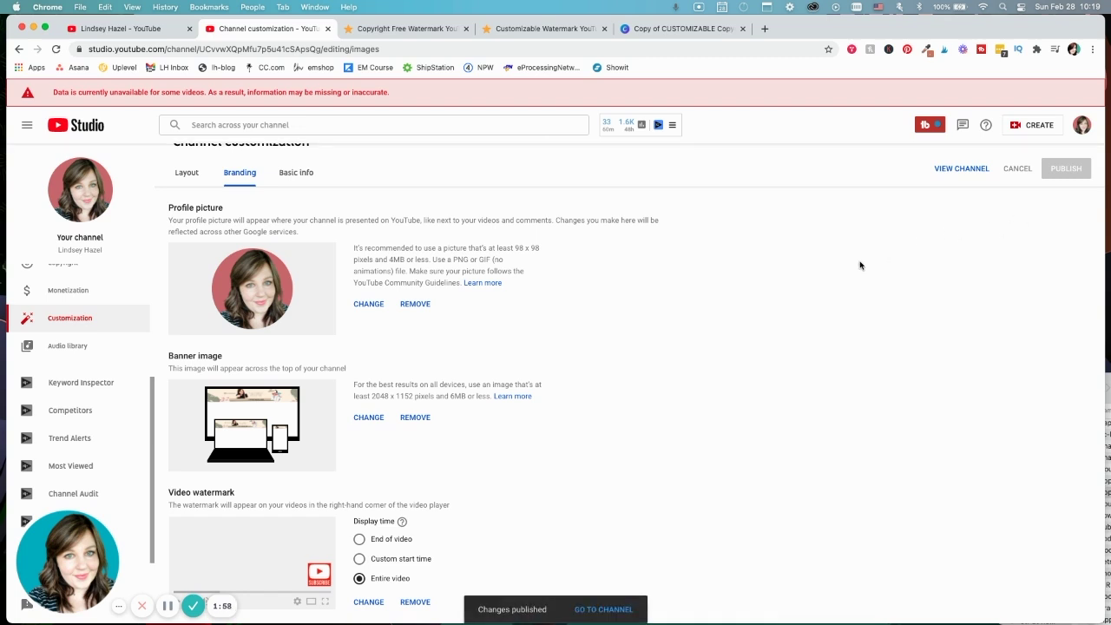
- Reload the YouTube channel page and check the subscribe watermark on the featured video
click(122, 28)
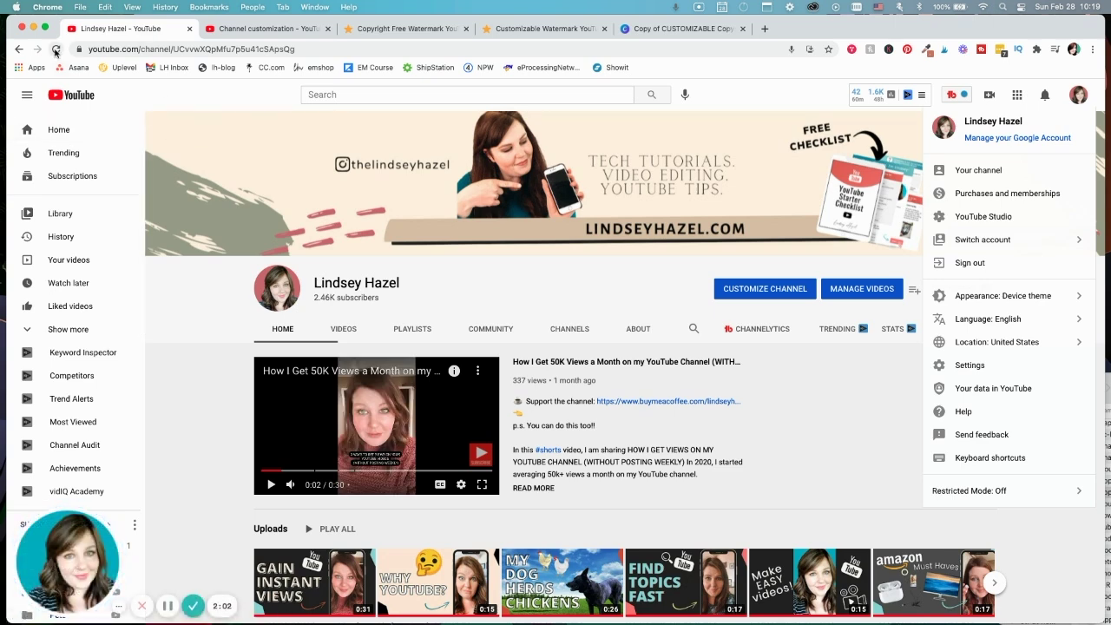
click(55, 50)
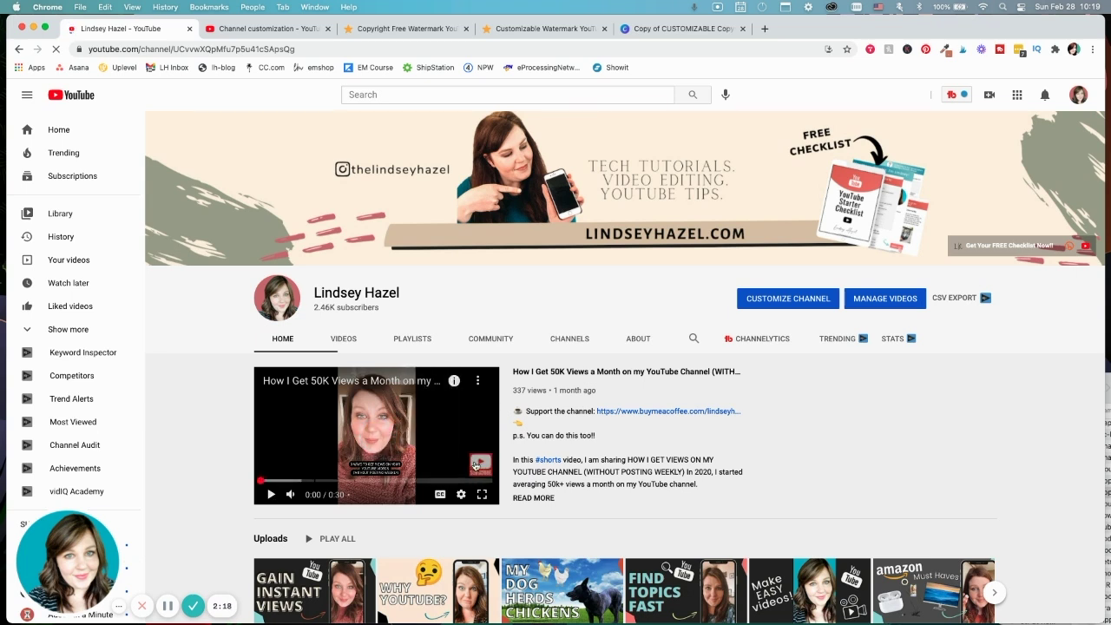
mouse_move(489, 471)
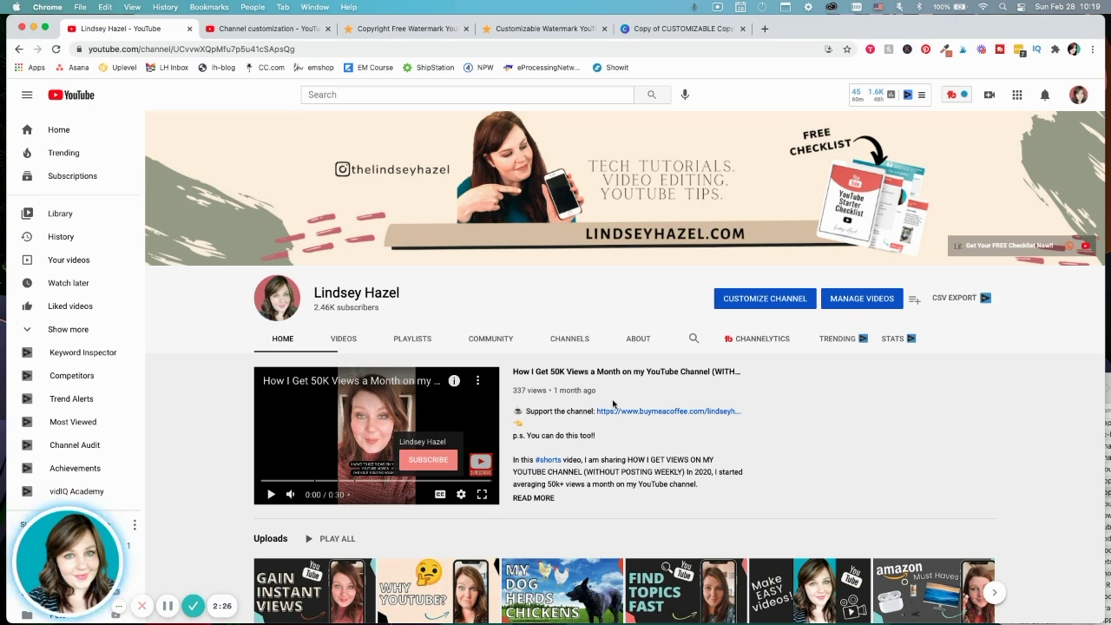
- Review the shop pages for the free watermark subscribe button and the customizable watermark template pack
click(377, 31)
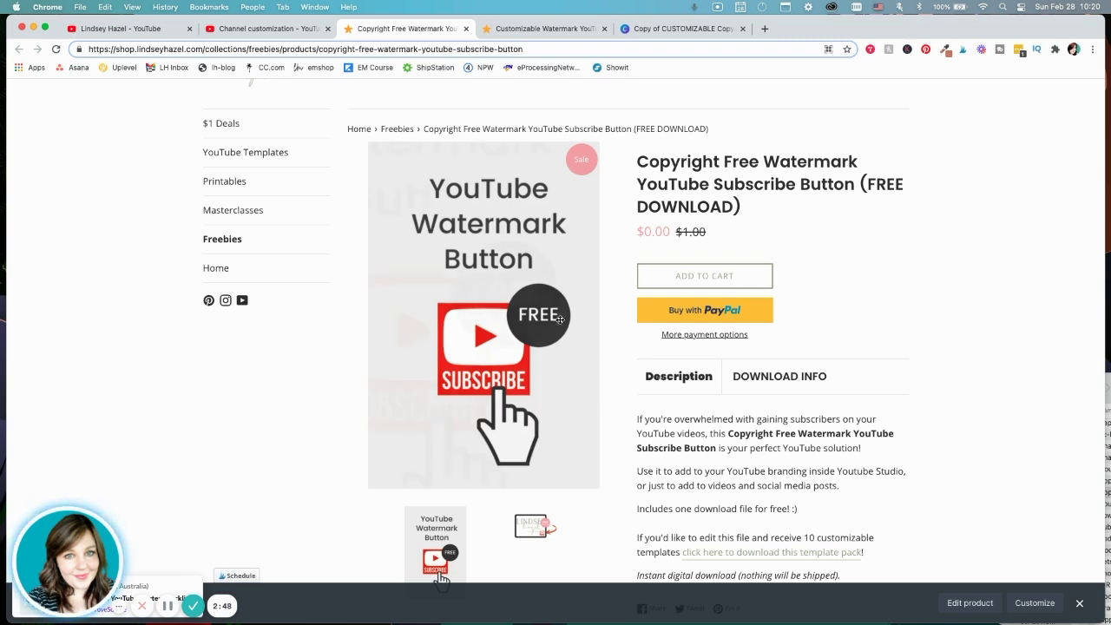
click(535, 30)
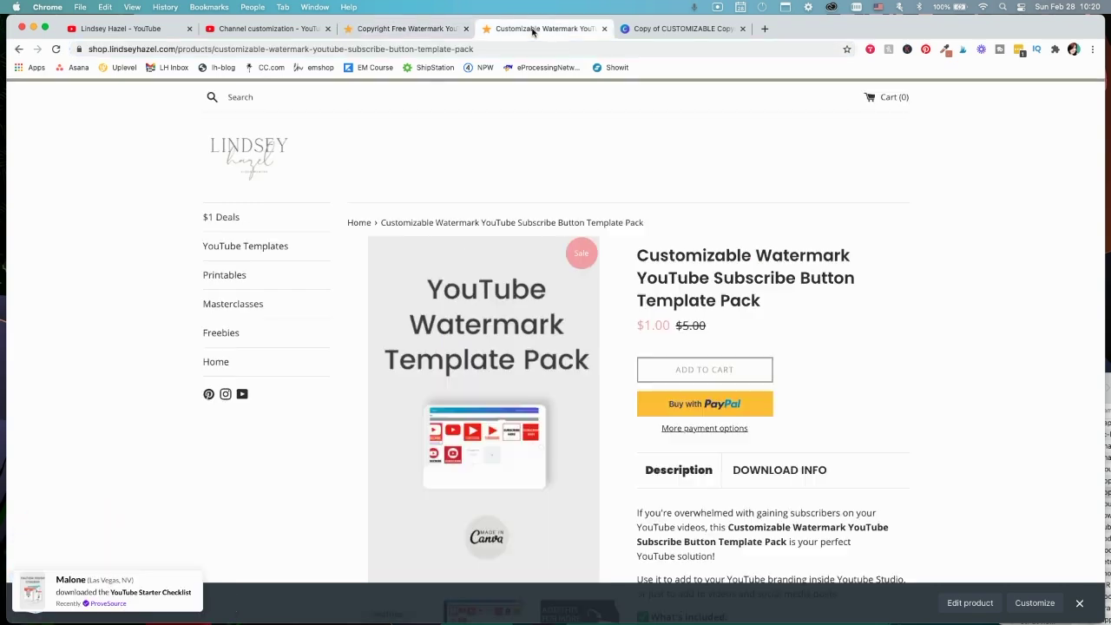
scroll(534, 249, down, 5)
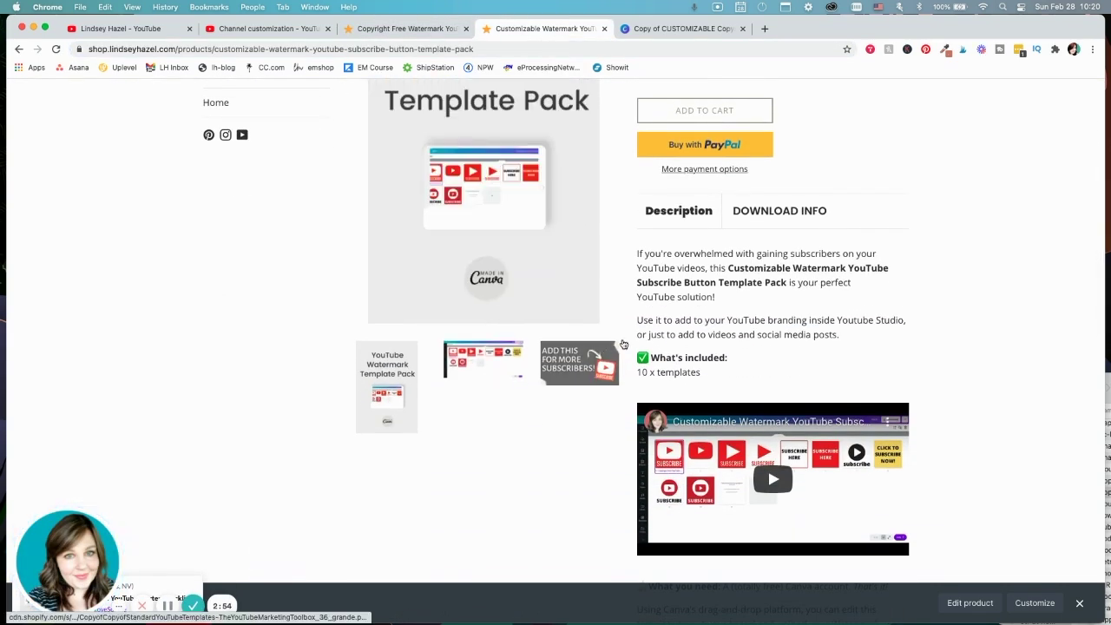
scroll(622, 345, up, 3)
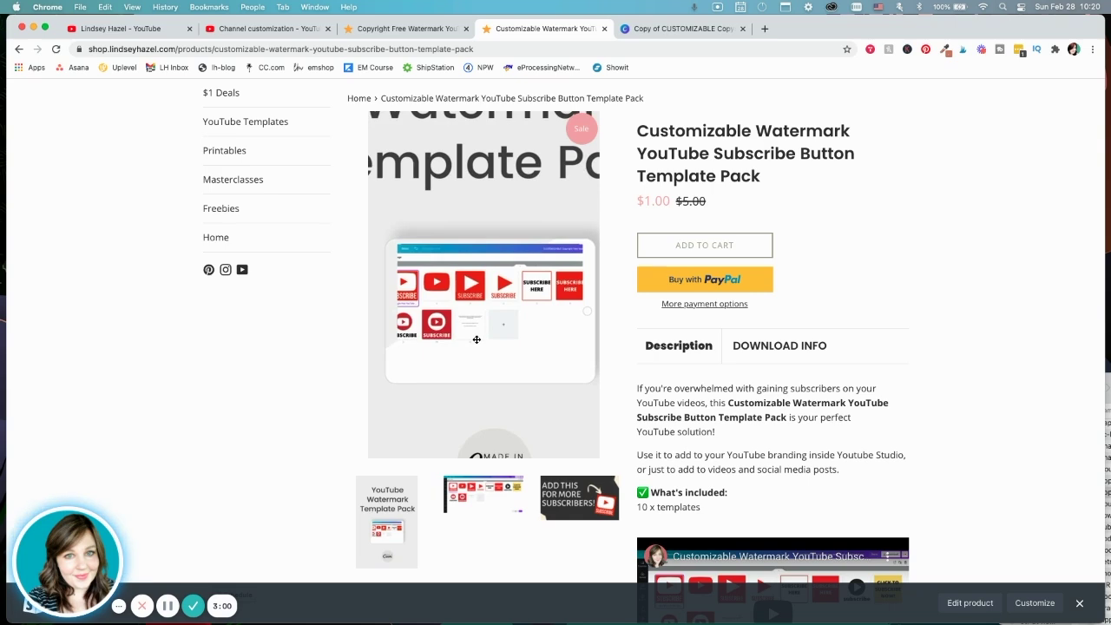
scroll(477, 340, down, 4)
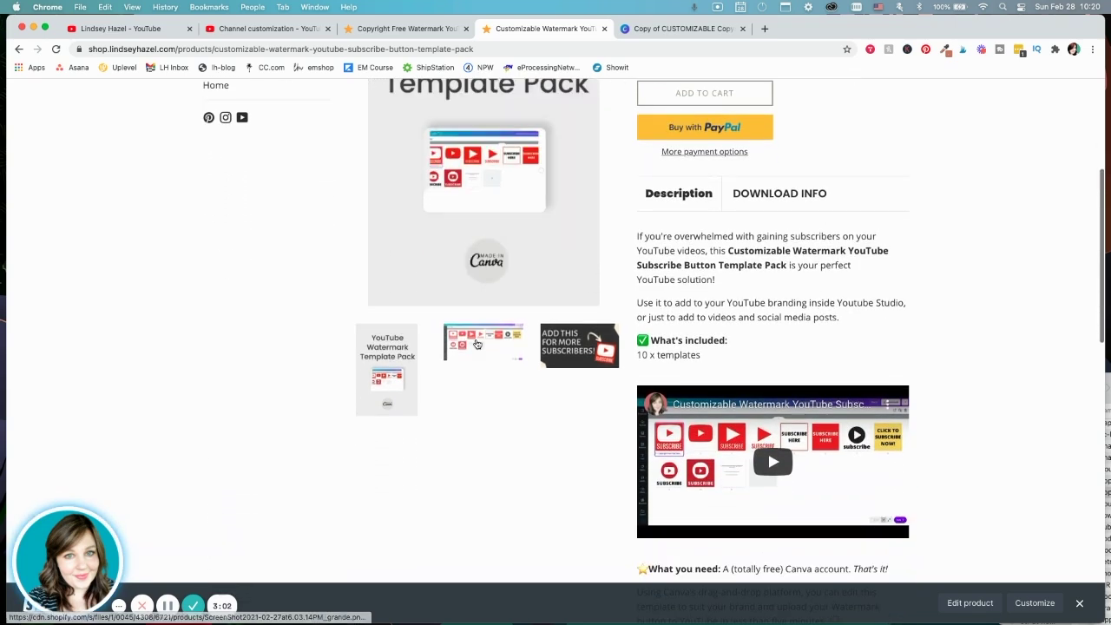
scroll(559, 378, down, 3)
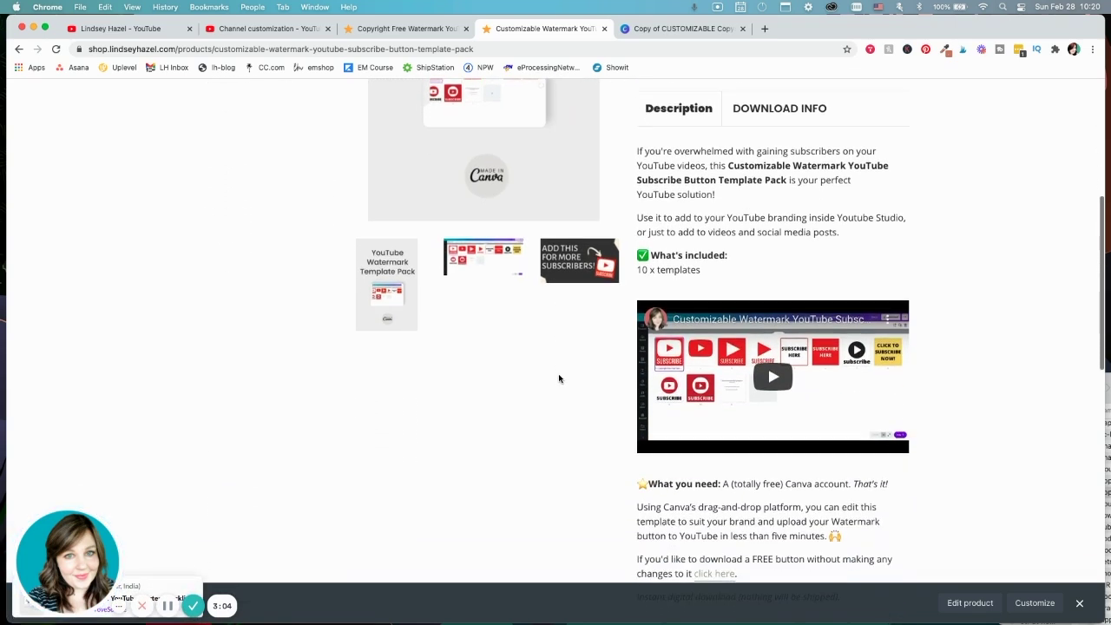
scroll(558, 377, up, 8)
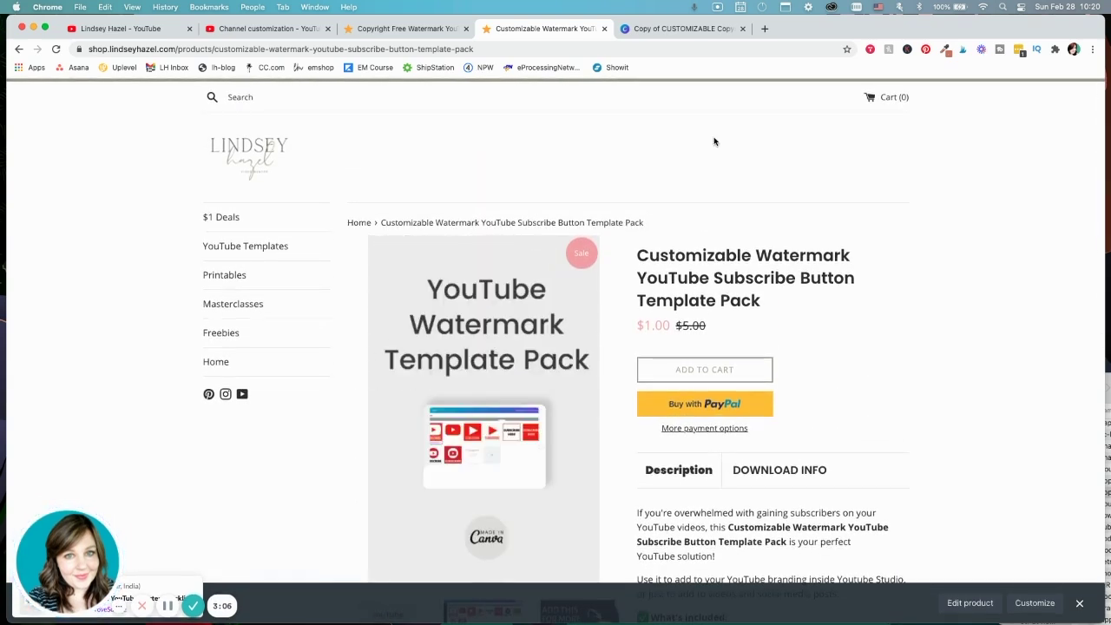
- Switch to the watermark template design in Canva, zoom out to 25%, and look through its subscribe button pages
click(679, 28)
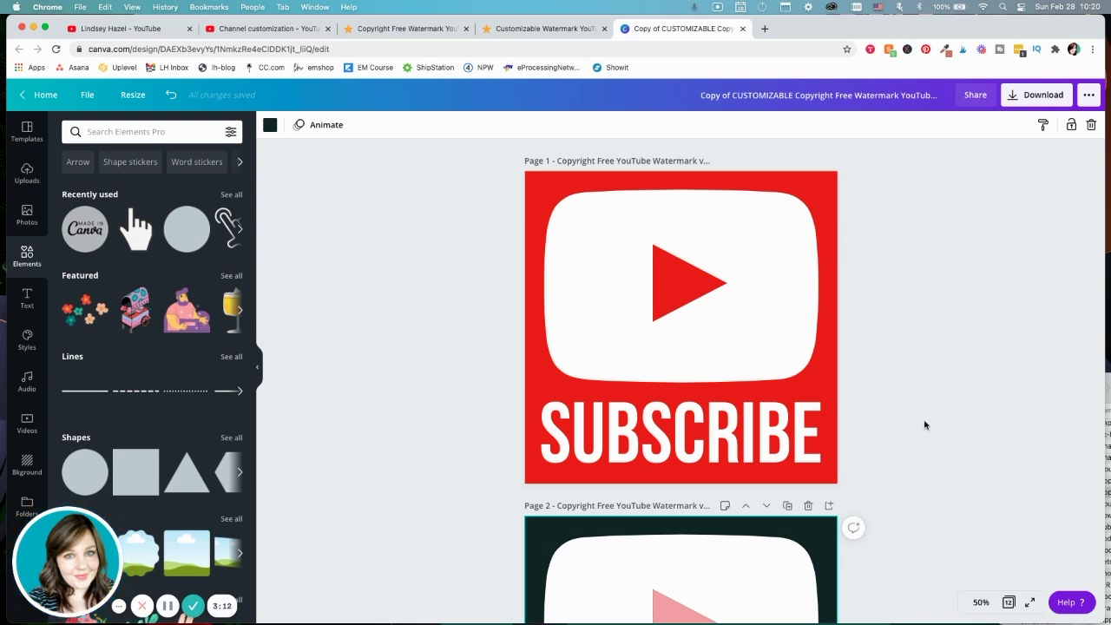
click(980, 603)
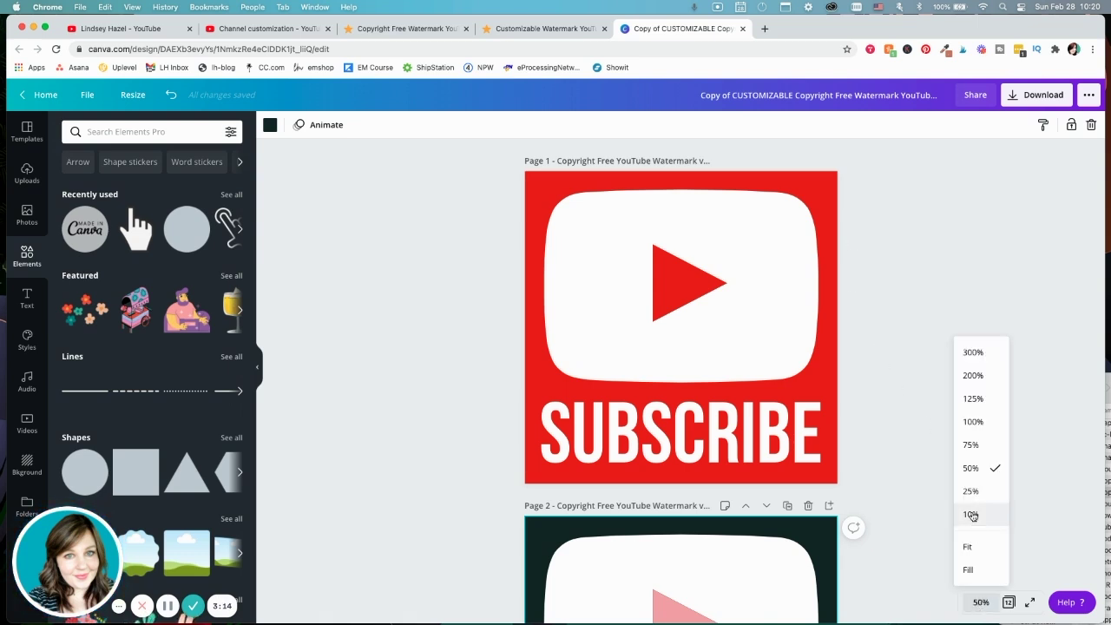
click(984, 488)
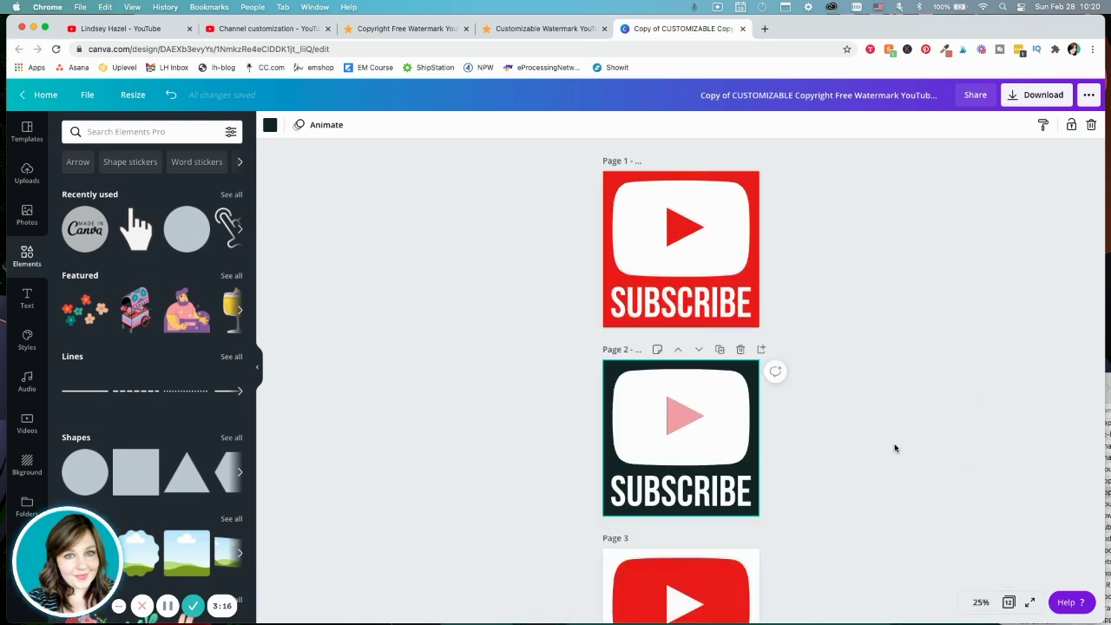
scroll(896, 448, down, 5)
scroll(895, 448, down, 12)
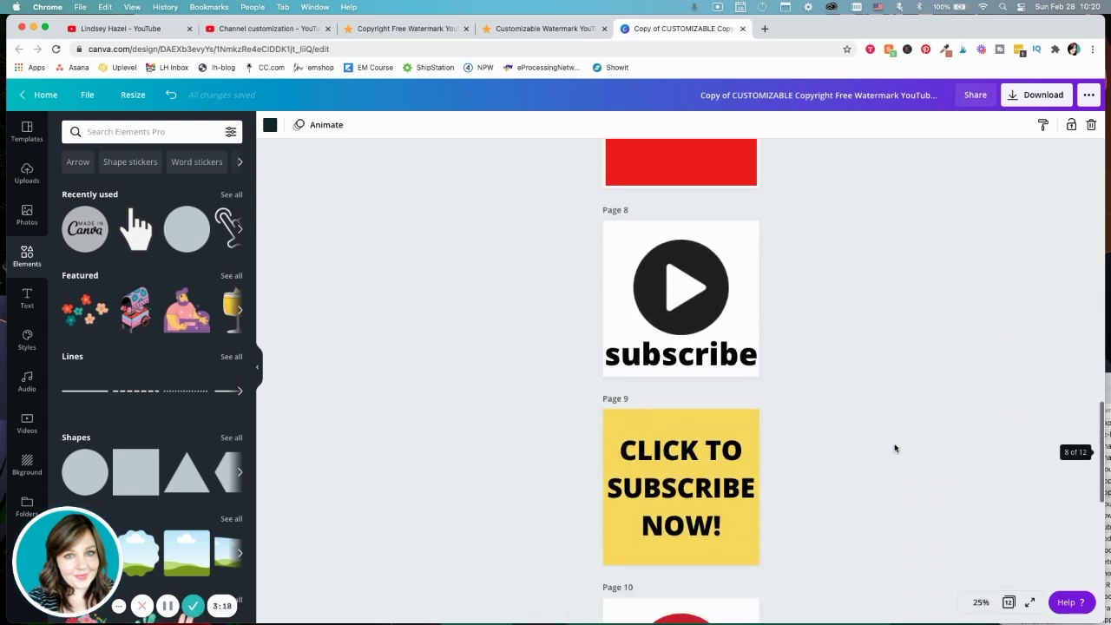
scroll(896, 448, down, 4)
scroll(896, 448, up, 2)
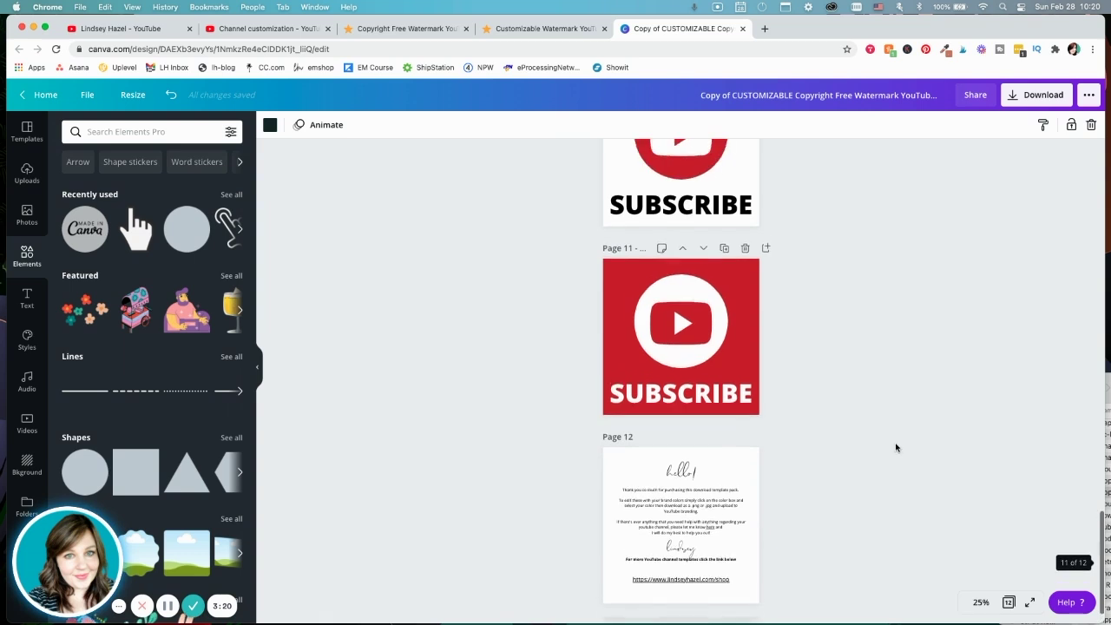
scroll(897, 448, up, 10)
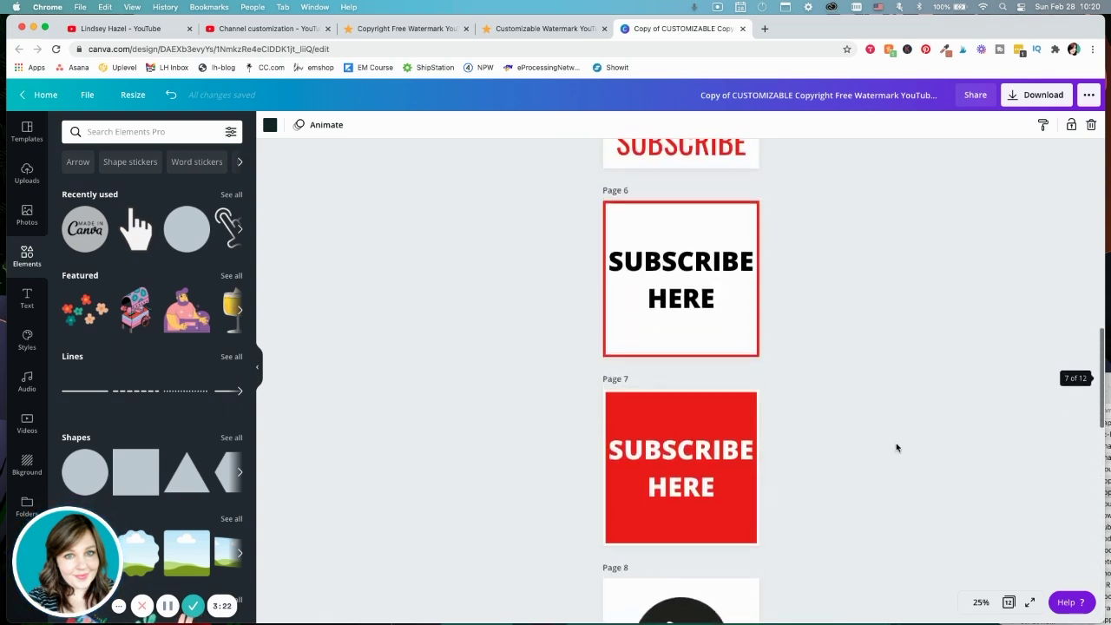
scroll(897, 448, up, 8)
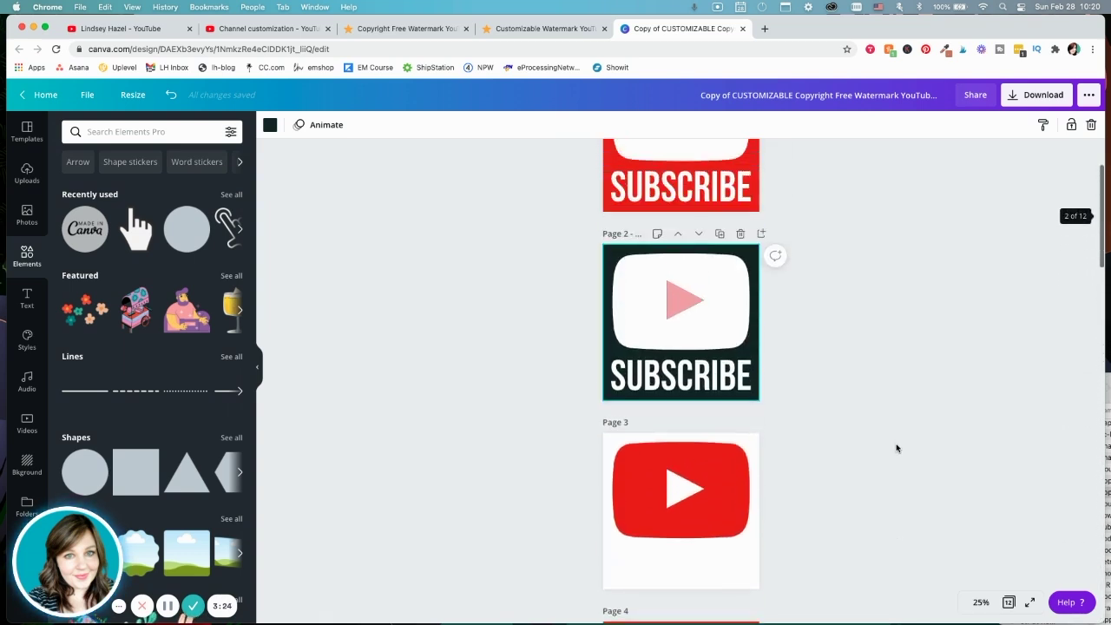
- Change the background of the page 2 subscribe button to the light teal from the 2020 brand colors
click(754, 395)
click(752, 388)
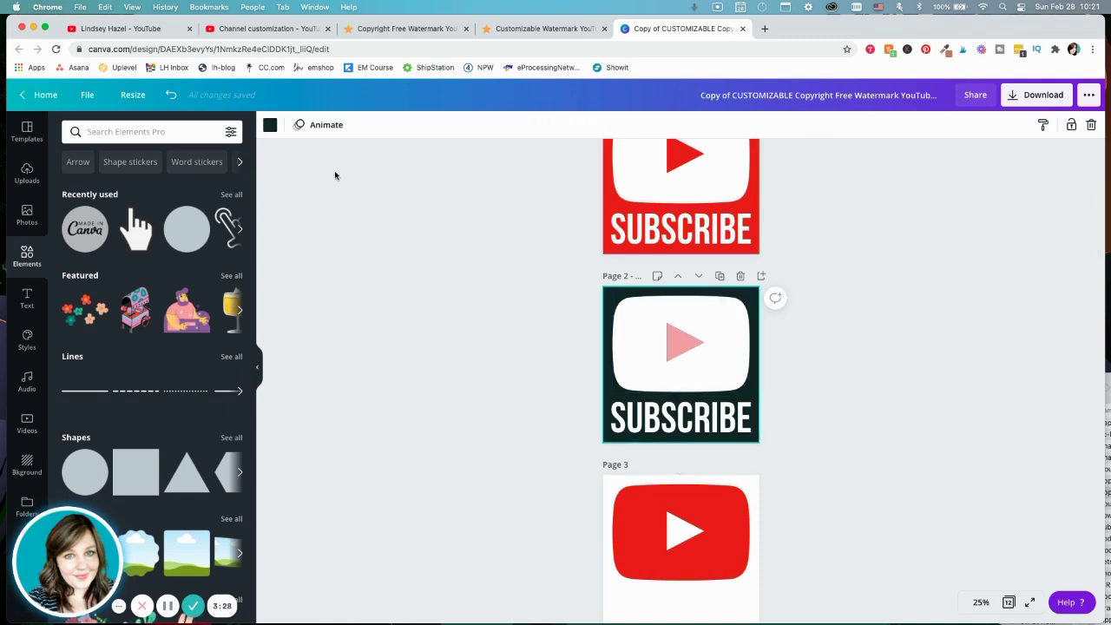
click(270, 125)
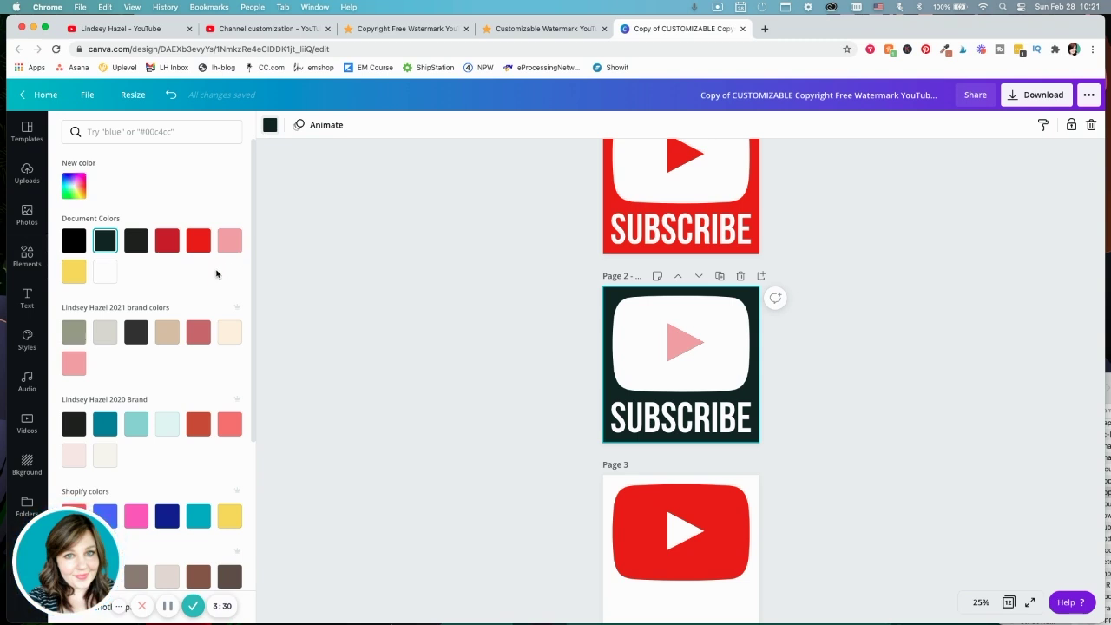
click(75, 364)
click(138, 423)
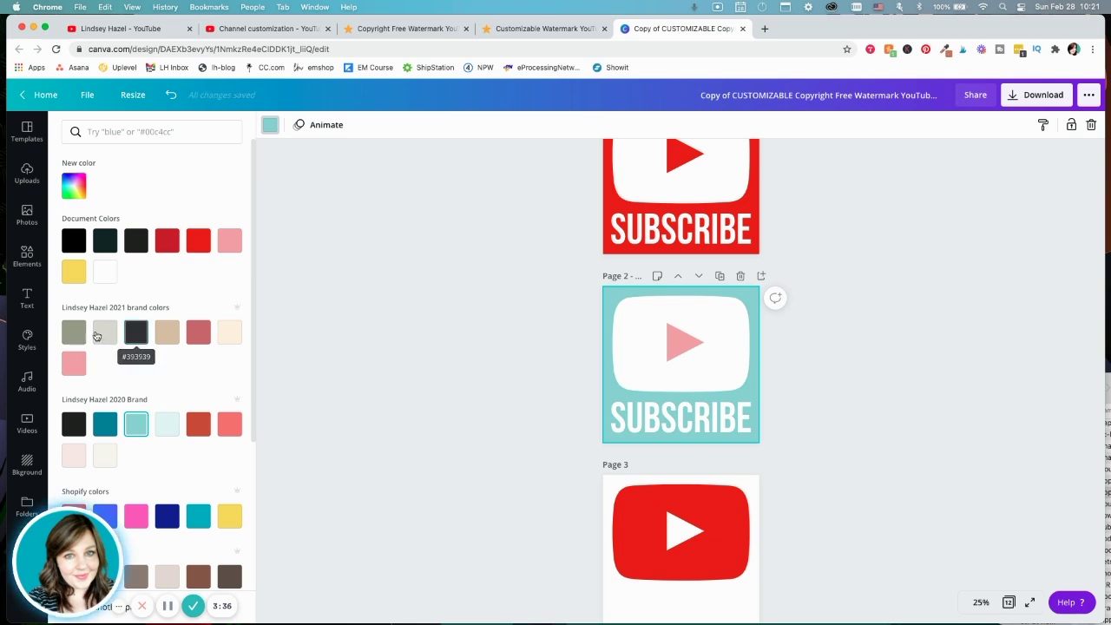
- Recolor the play triangle on page 2 with the same light teal brand color
click(674, 345)
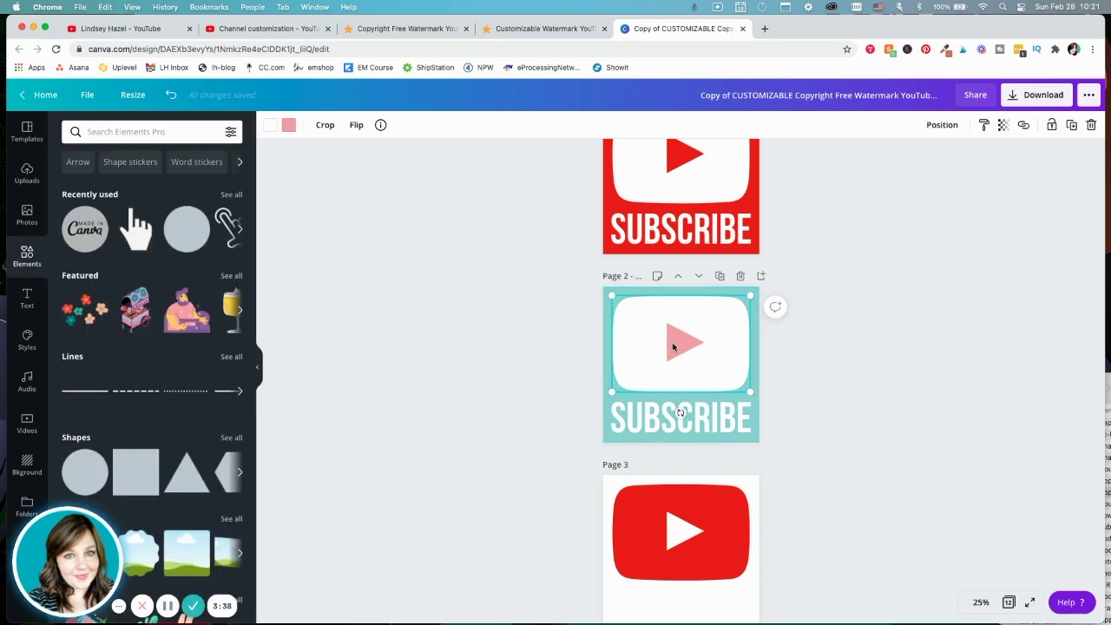
click(289, 125)
click(137, 424)
click(503, 418)
- Inspect the white text box below the red play button on page 3
scroll(503, 417, down, 2)
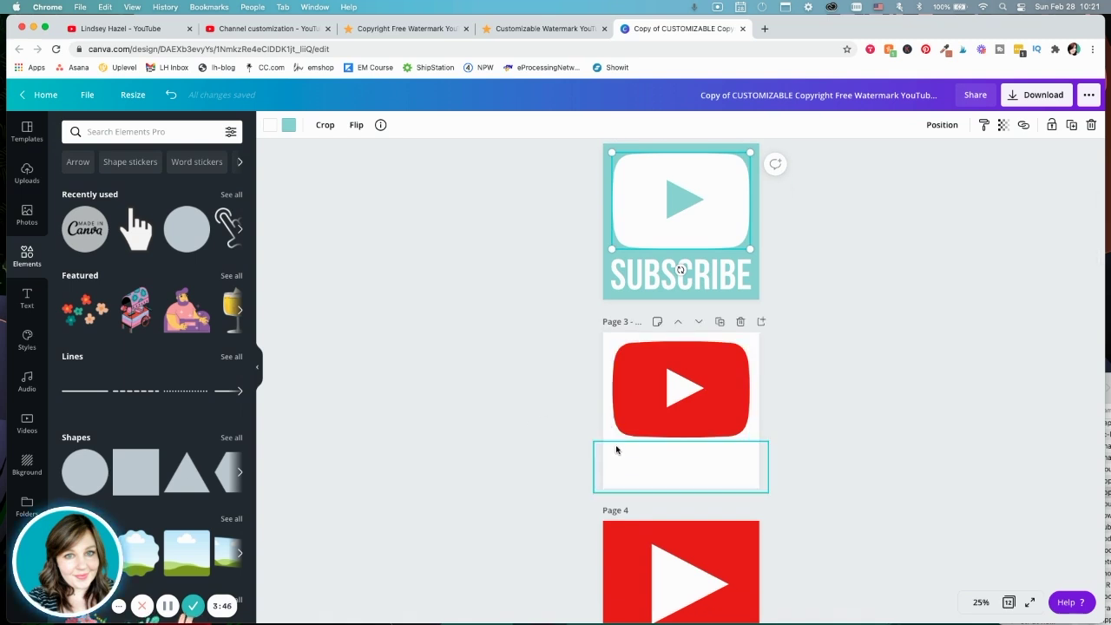
click(609, 470)
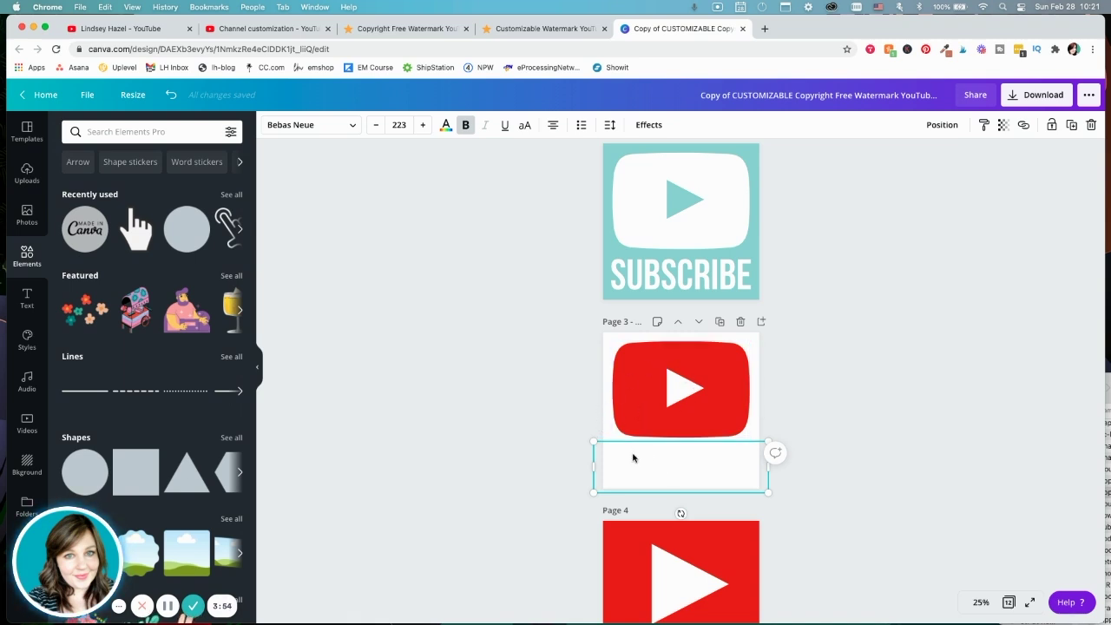
click(824, 436)
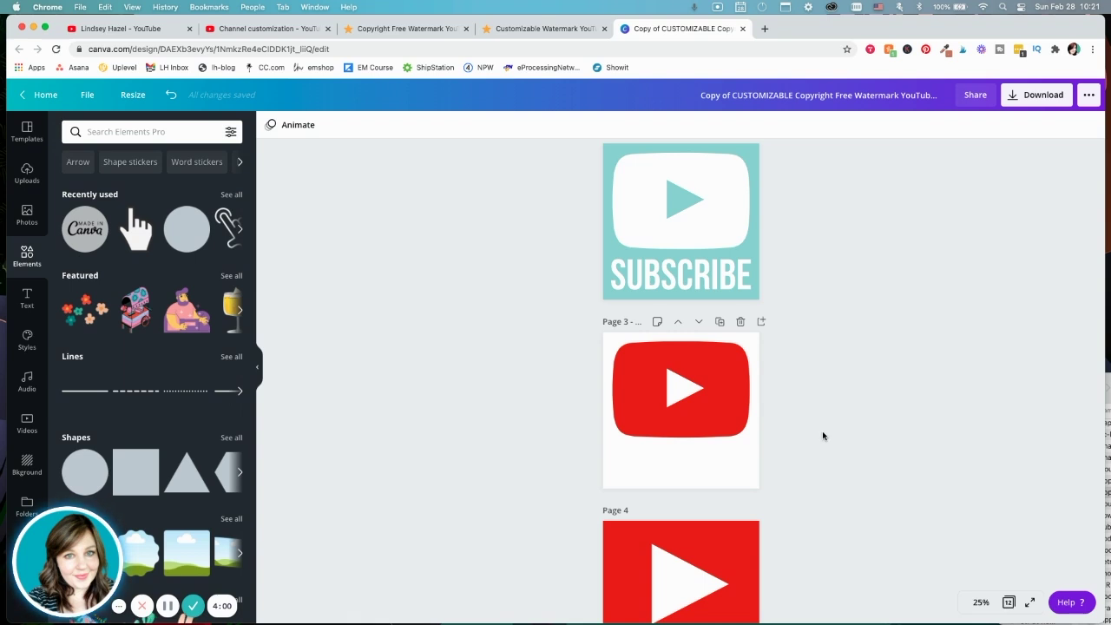
scroll(824, 436, down, 2)
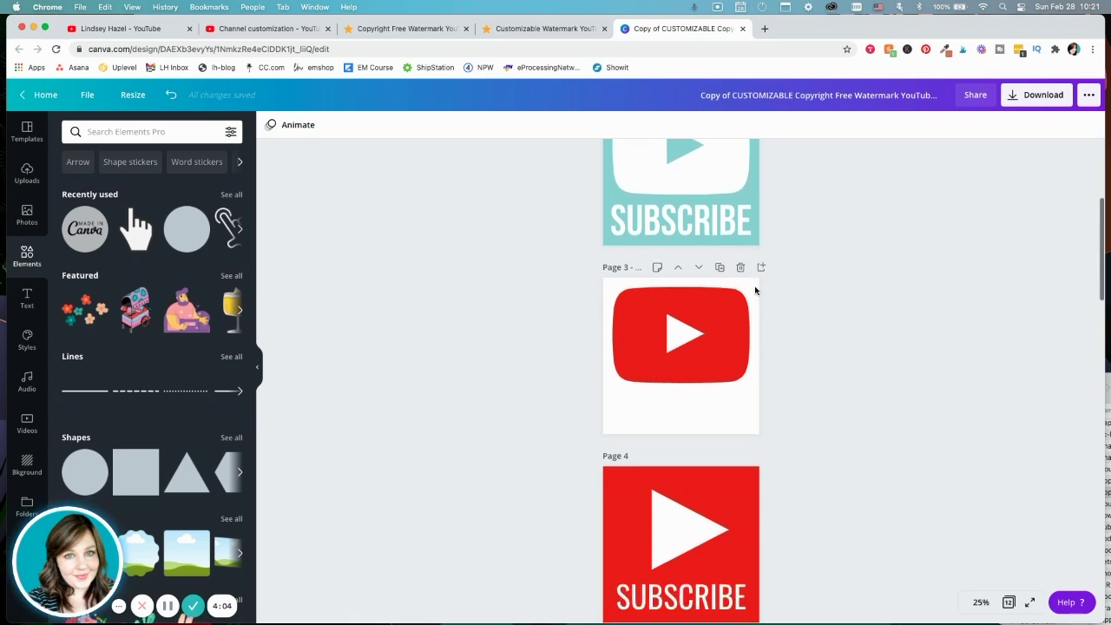
- Set up the design download as a PNG of page 3 only, with a transparent background
click(1032, 94)
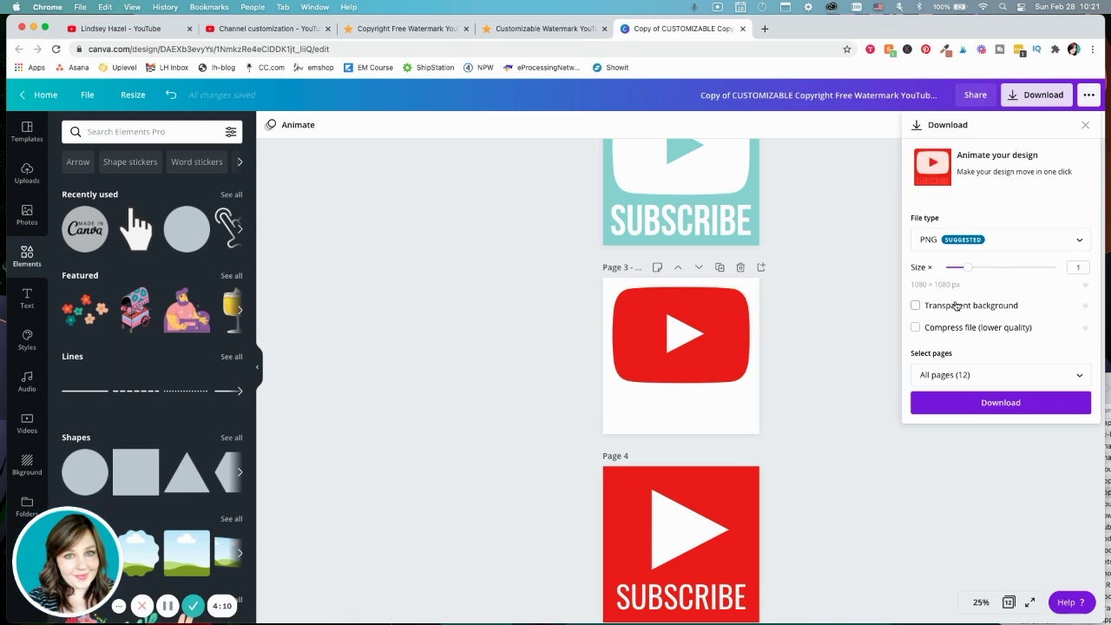
click(986, 375)
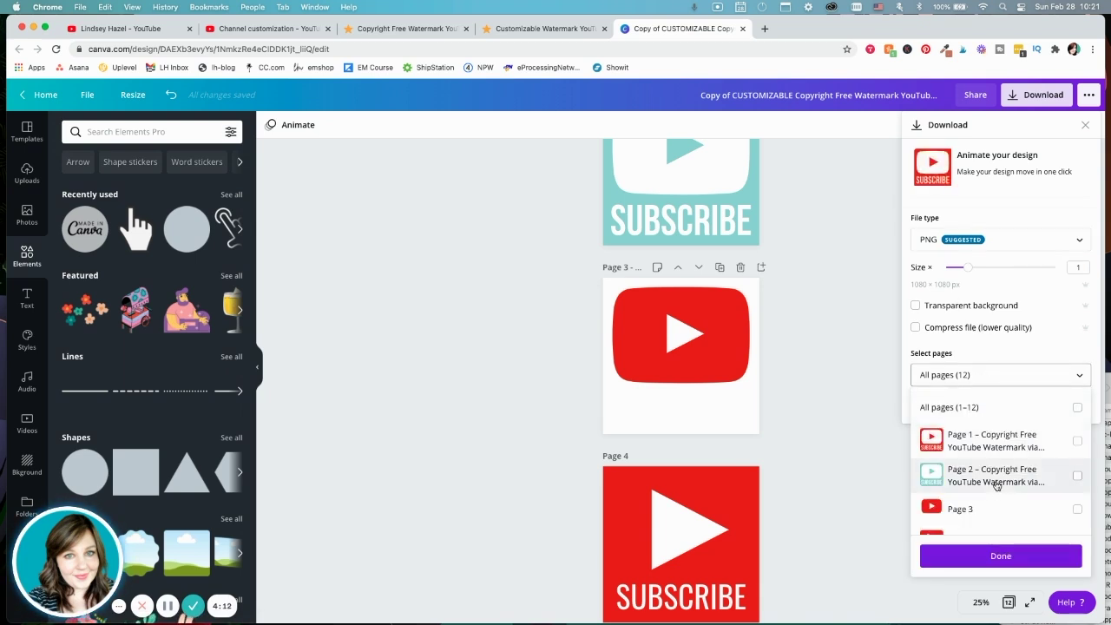
click(996, 512)
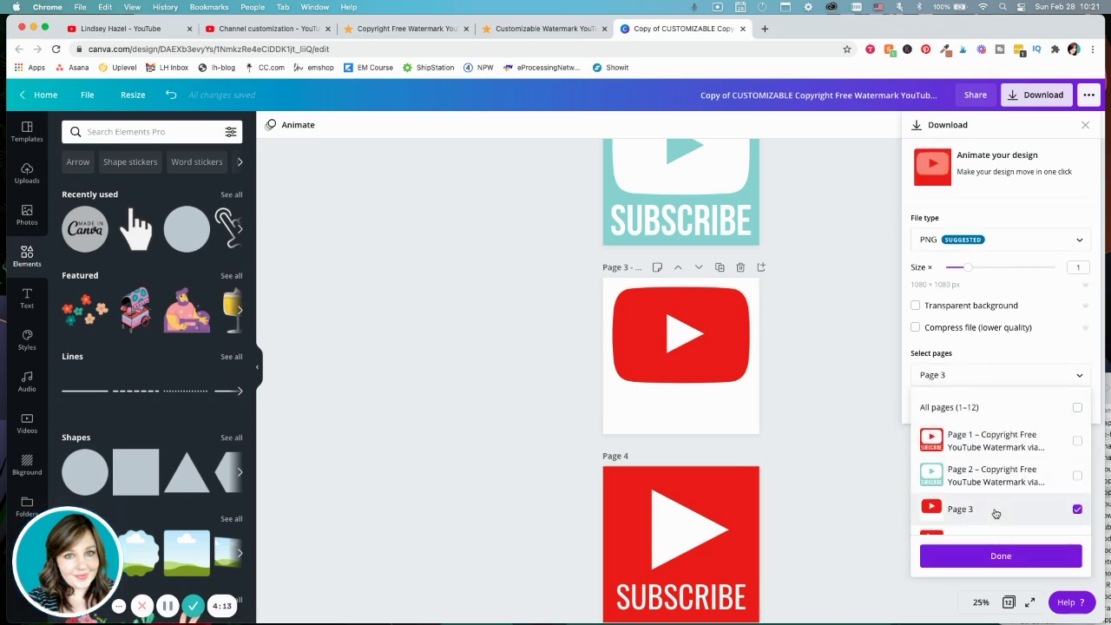
click(918, 309)
click(917, 307)
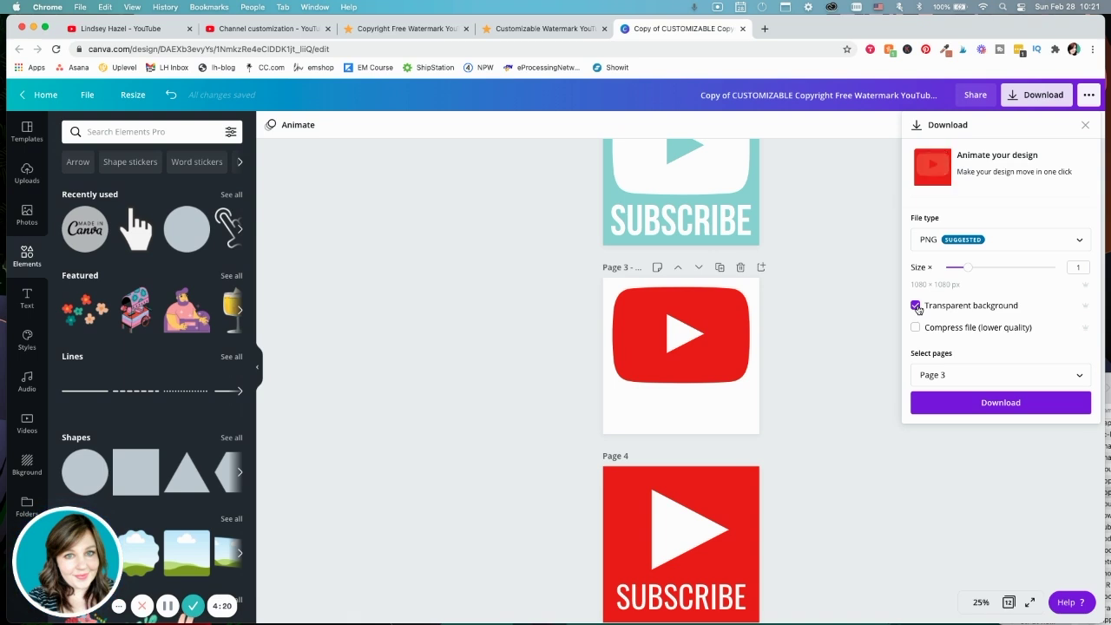
click(1024, 247)
click(1024, 247)
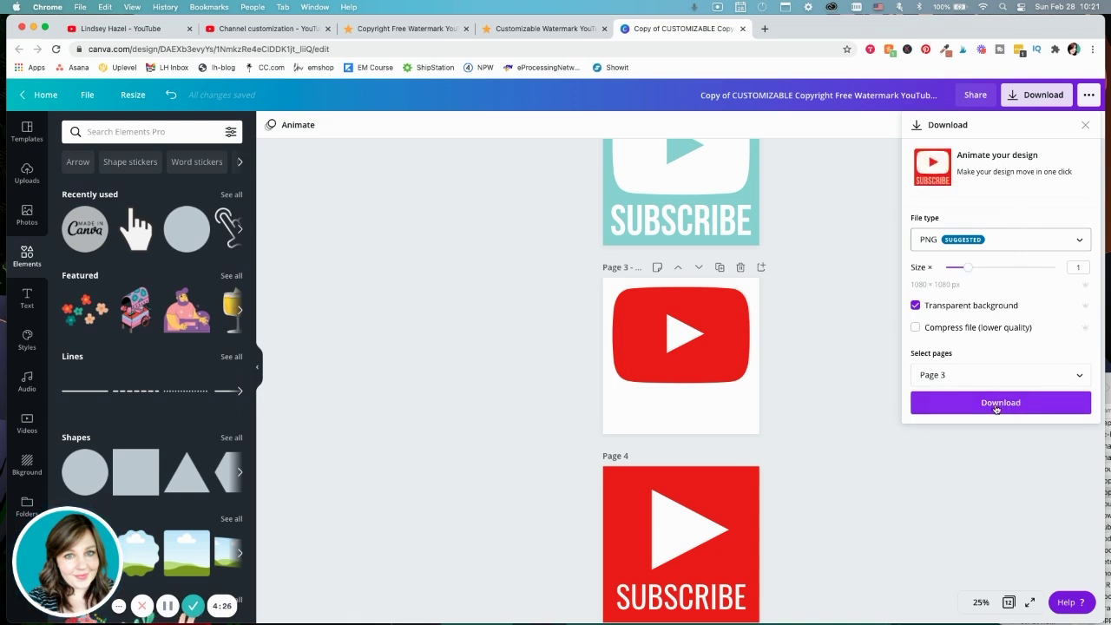
click(957, 403)
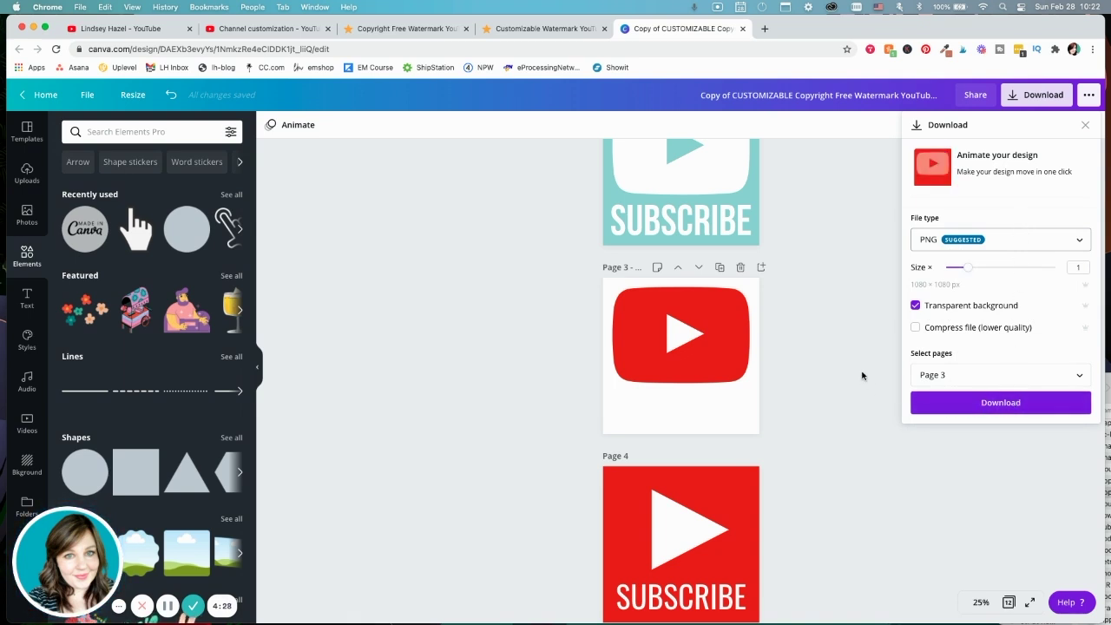
- Look through the remaining subscribe button templates down to page 12 and return to the first pages
scroll(832, 377, down, 2)
scroll(832, 378, down, 10)
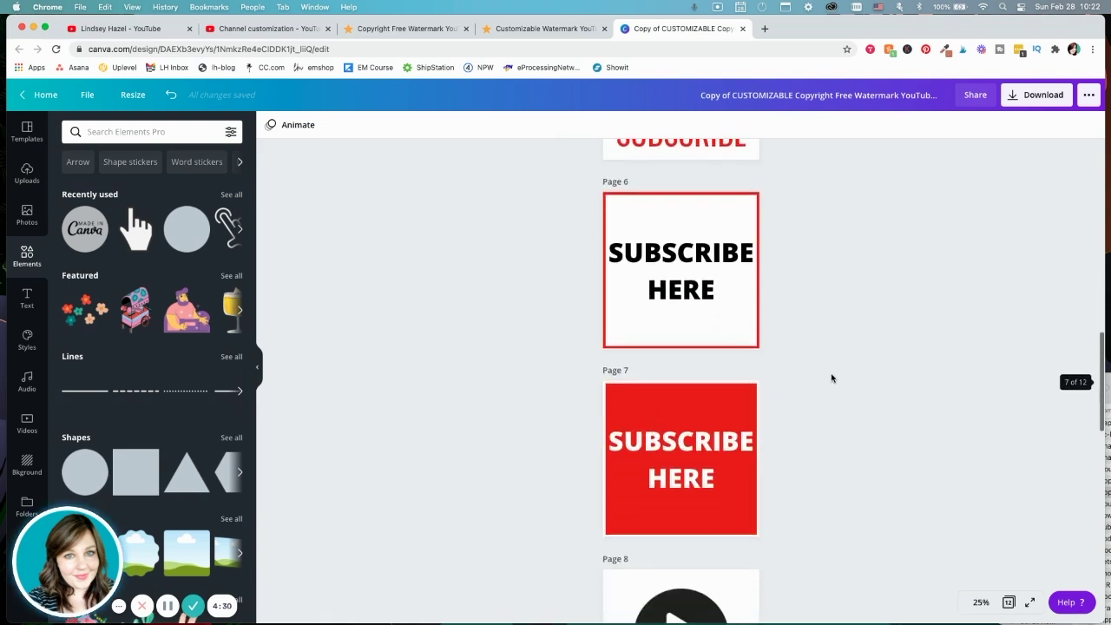
scroll(832, 378, down, 5)
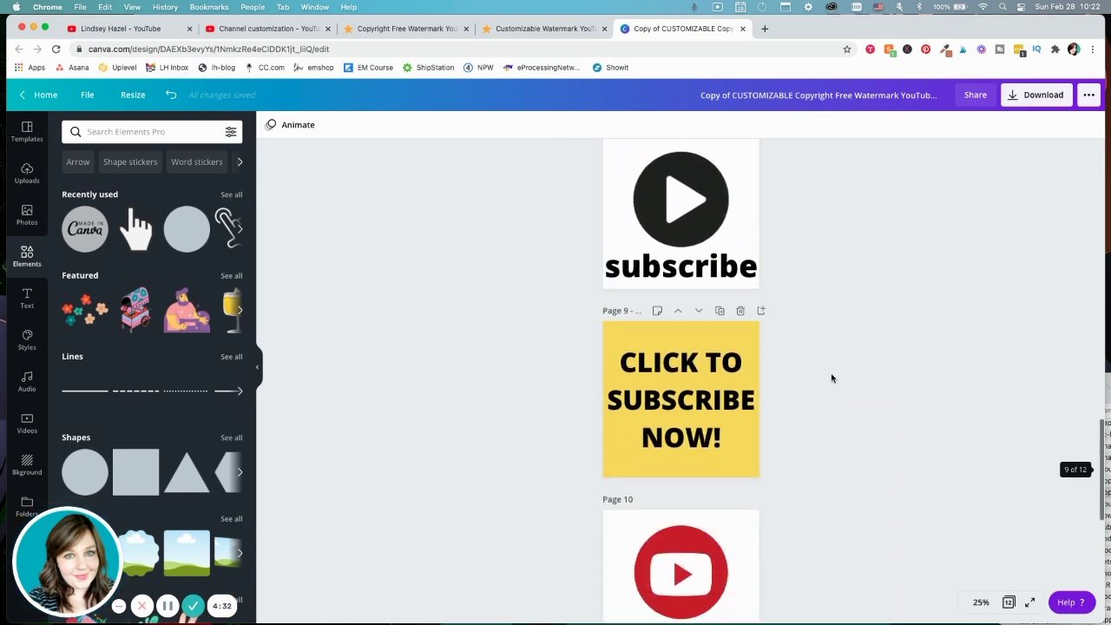
scroll(832, 378, down, 4)
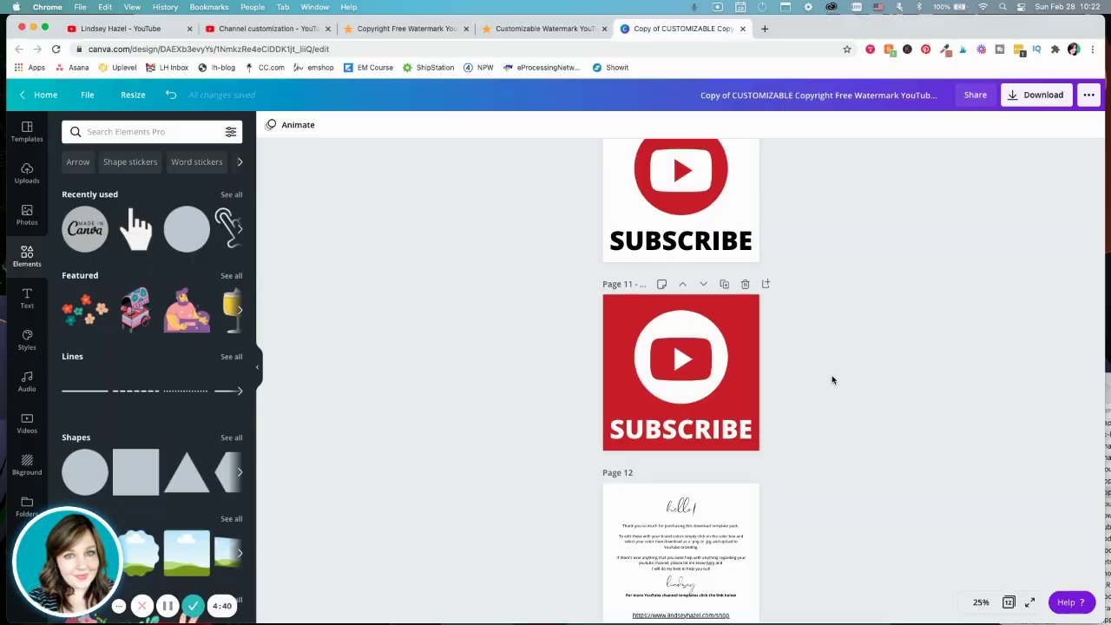
scroll(832, 380, down, 2)
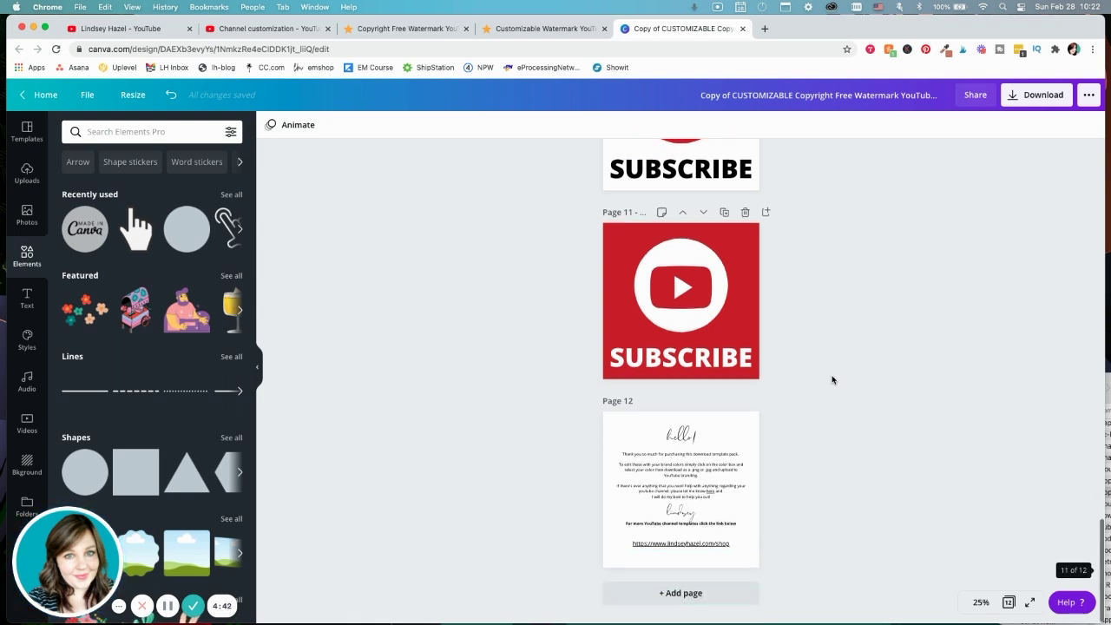
scroll(832, 380, up, 1)
scroll(832, 380, up, 20)
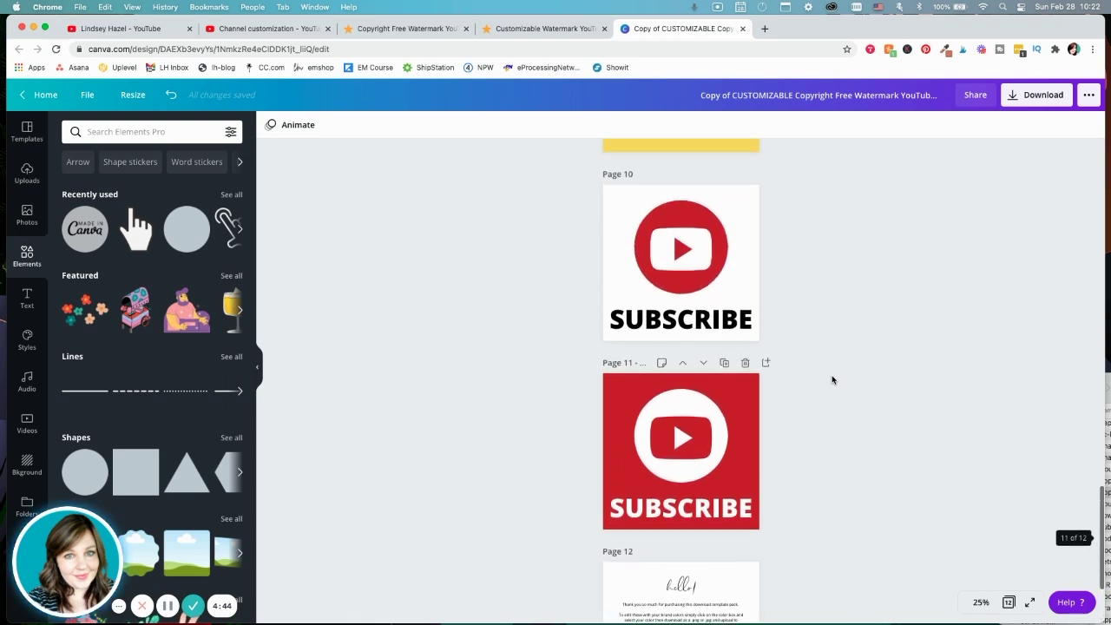
scroll(831, 380, up, 12)
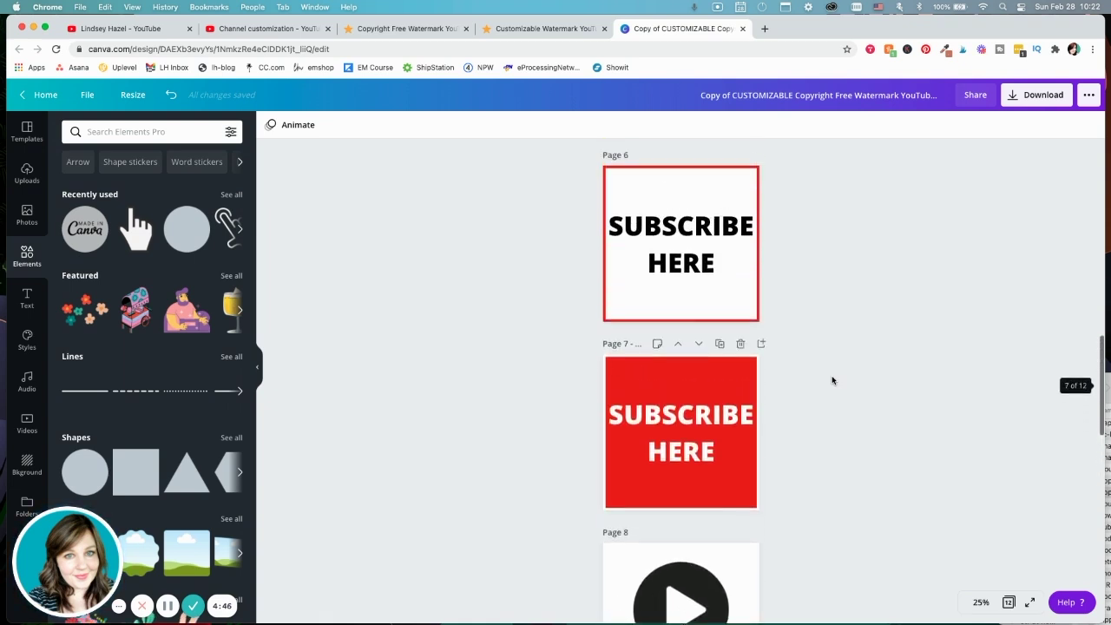
scroll(832, 381, up, 15)
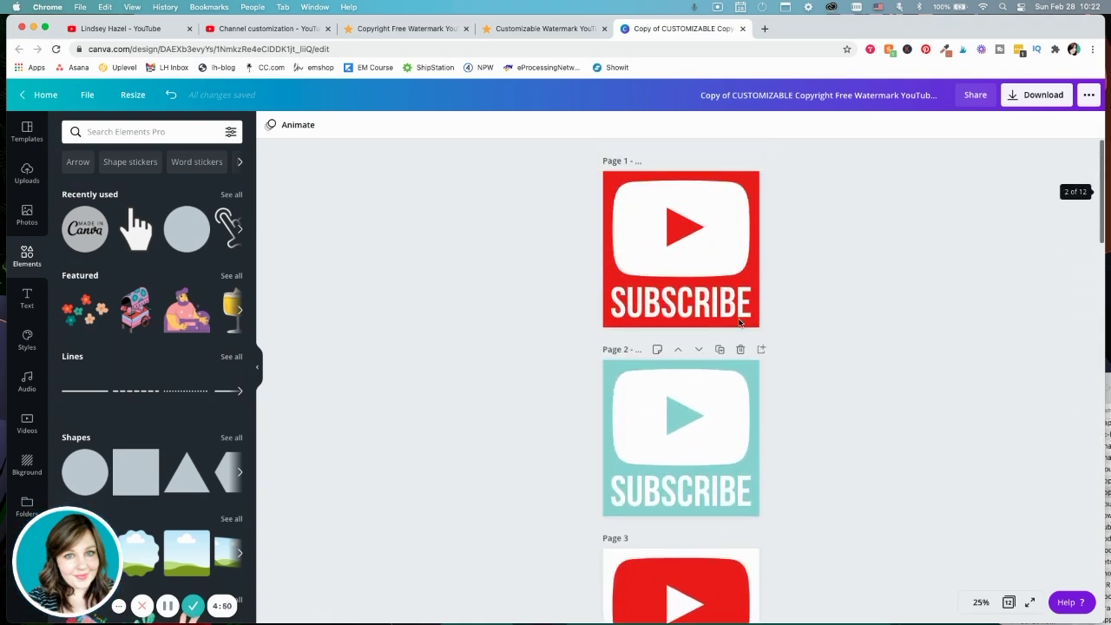
- View the free YouTube watermark button's shop page and return to the channel's branding settings in YouTube Studio
click(426, 30)
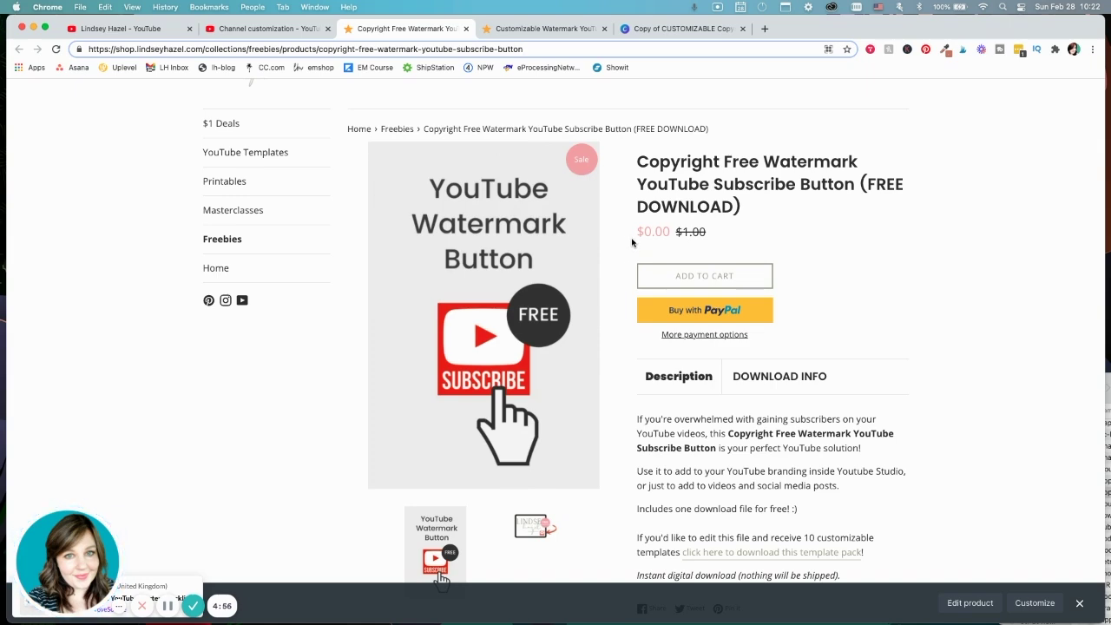
click(271, 29)
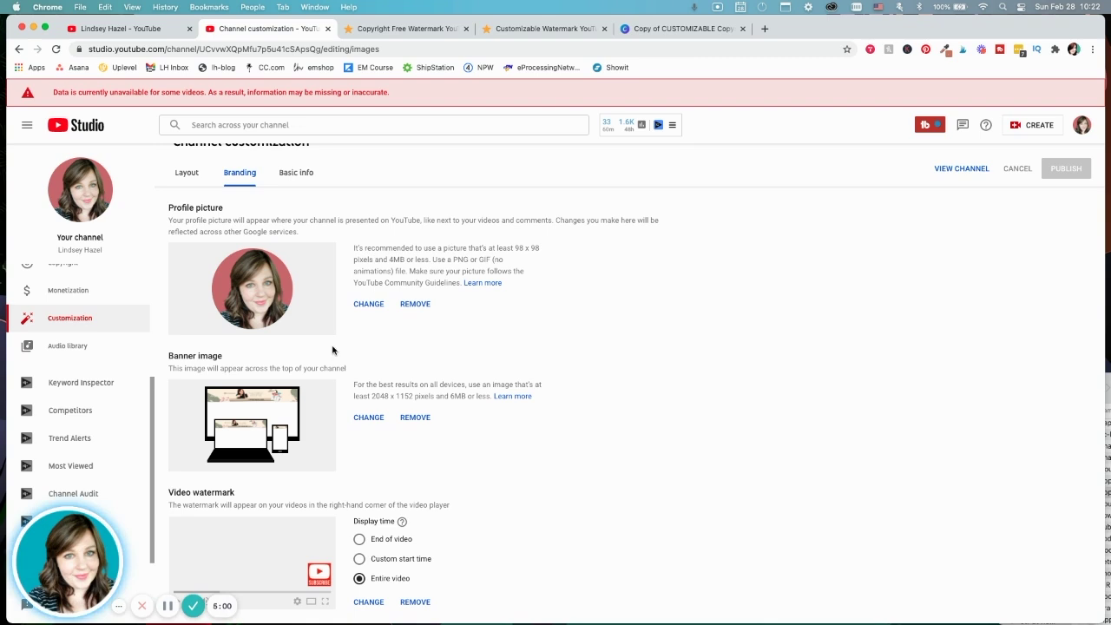